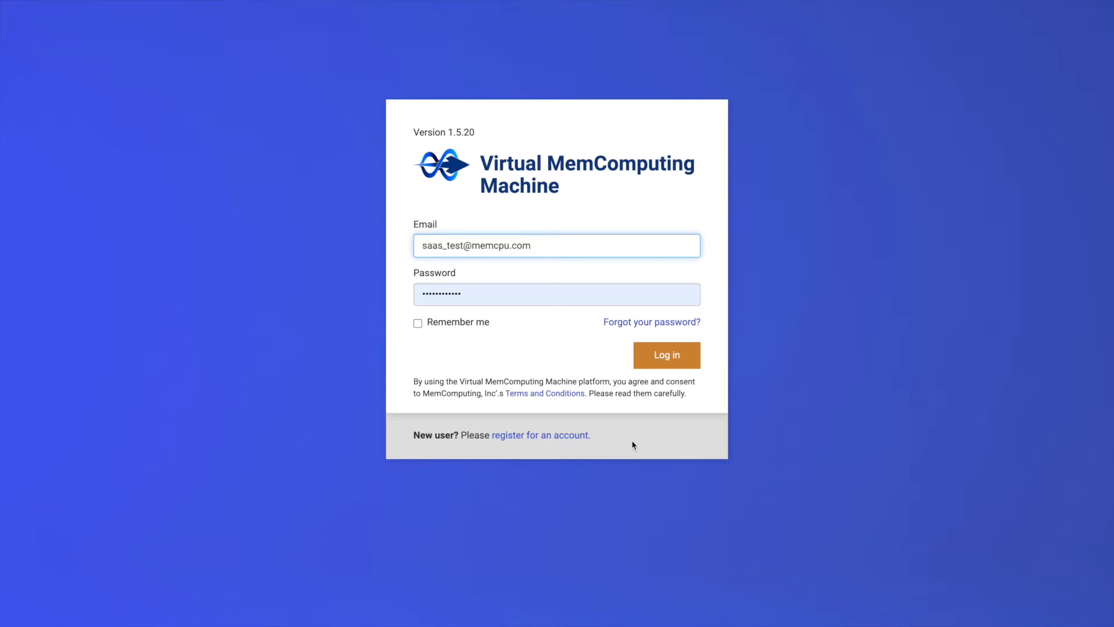
# Log in with the login remembered and start a new Dynamic Parameter Search job
pyautogui.click(418, 324)
pyautogui.click(652, 356)
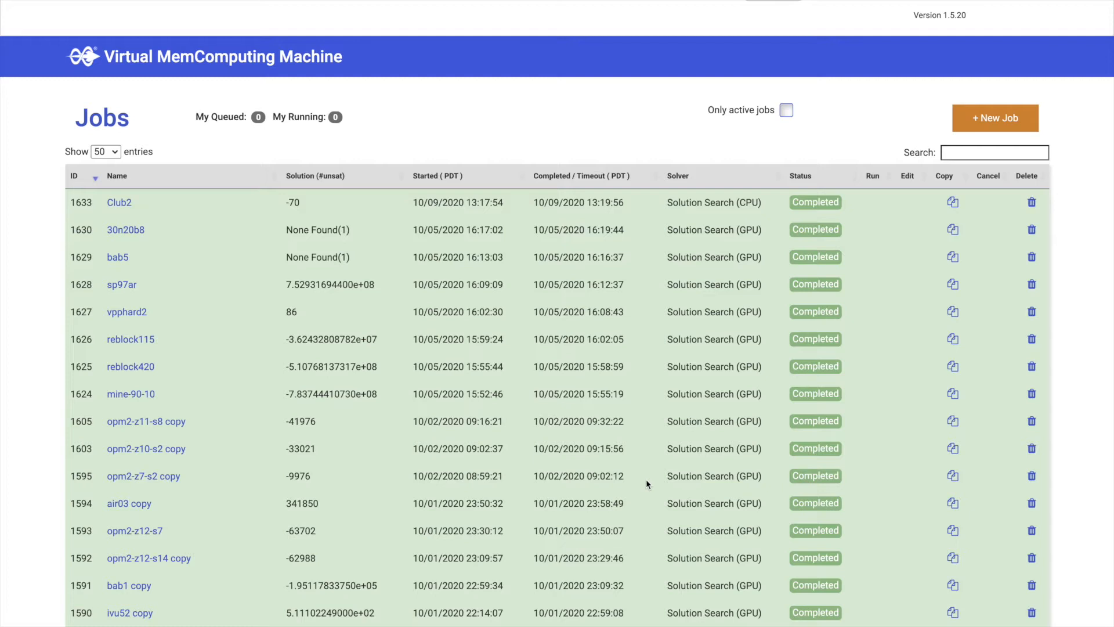
pyautogui.click(989, 129)
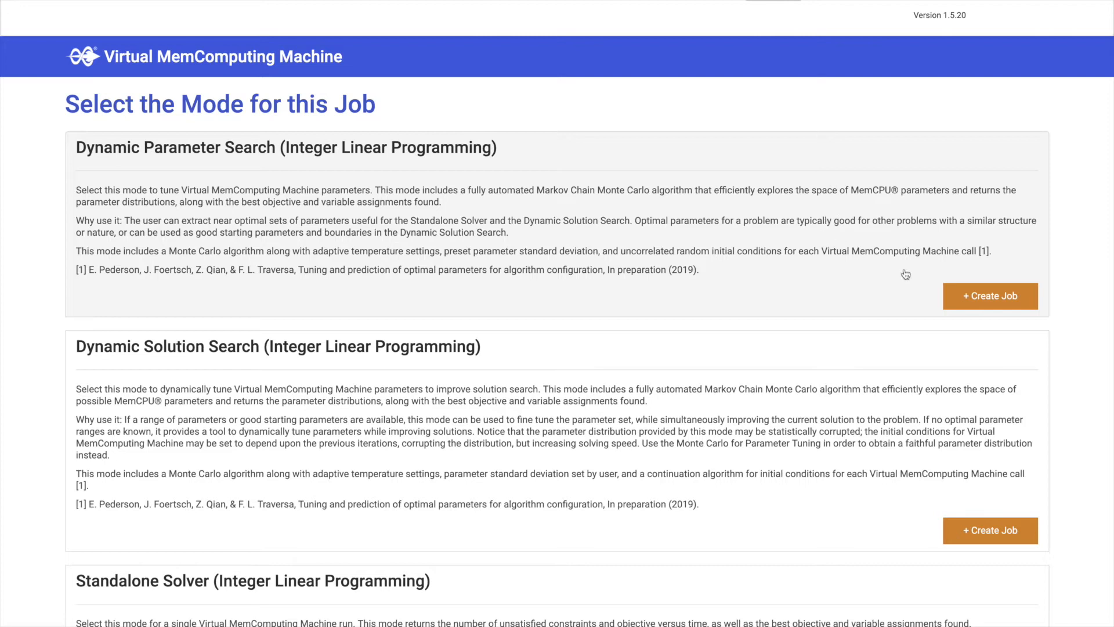
pyautogui.click(957, 299)
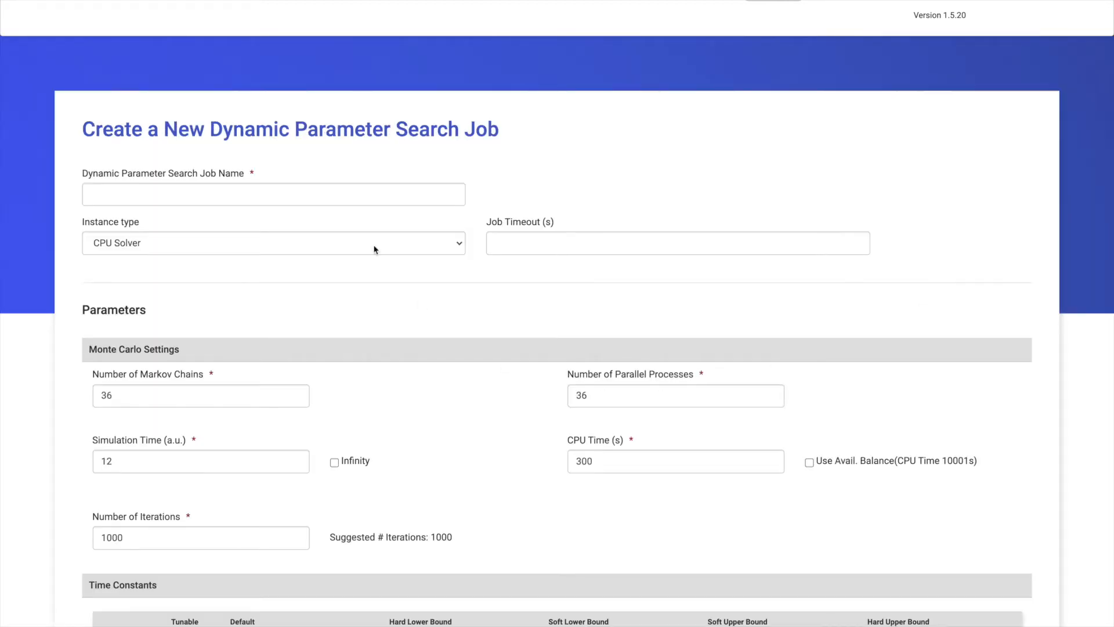
# Name the job rmine11, keeping the CPU Solver instance type and an empty job timeout
pyautogui.click(345, 190)
pyautogui.write('rmine11')
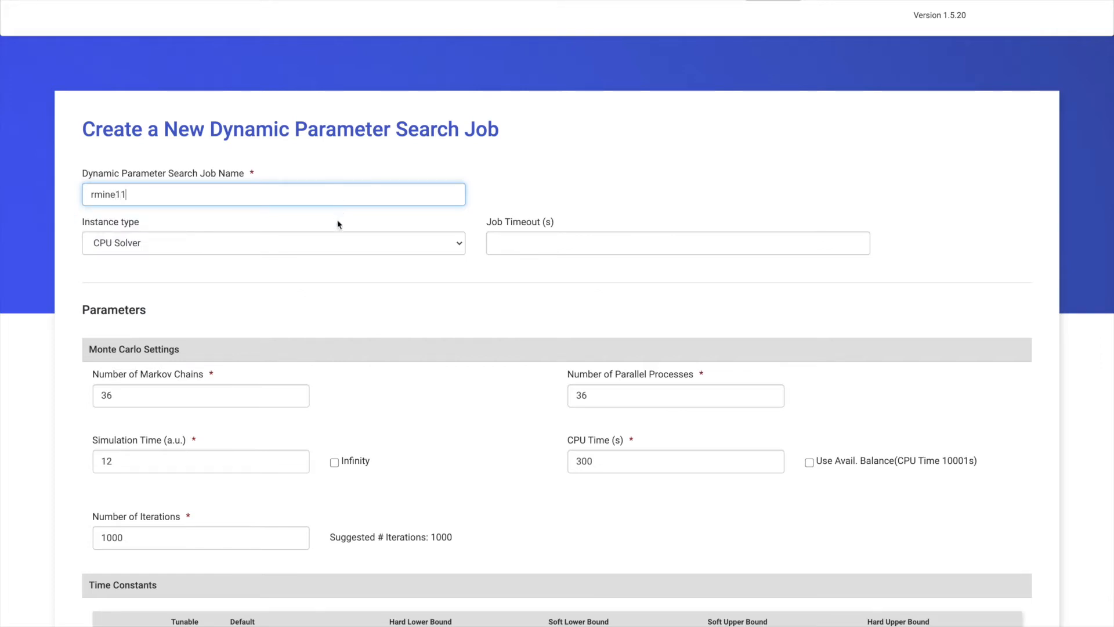
pyautogui.click(337, 243)
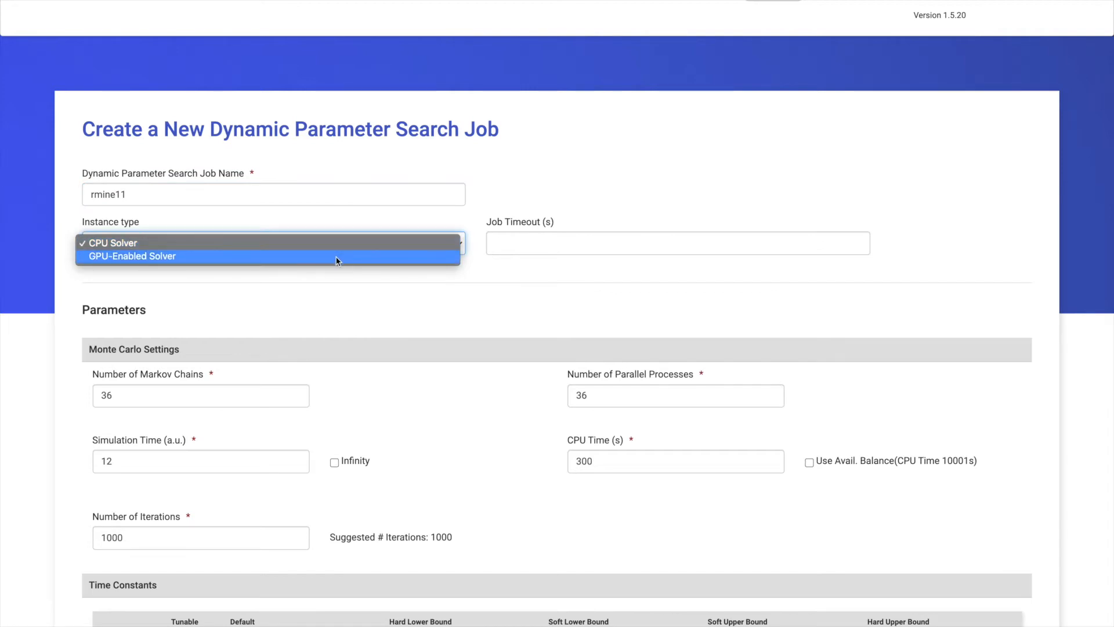
pyautogui.click(336, 246)
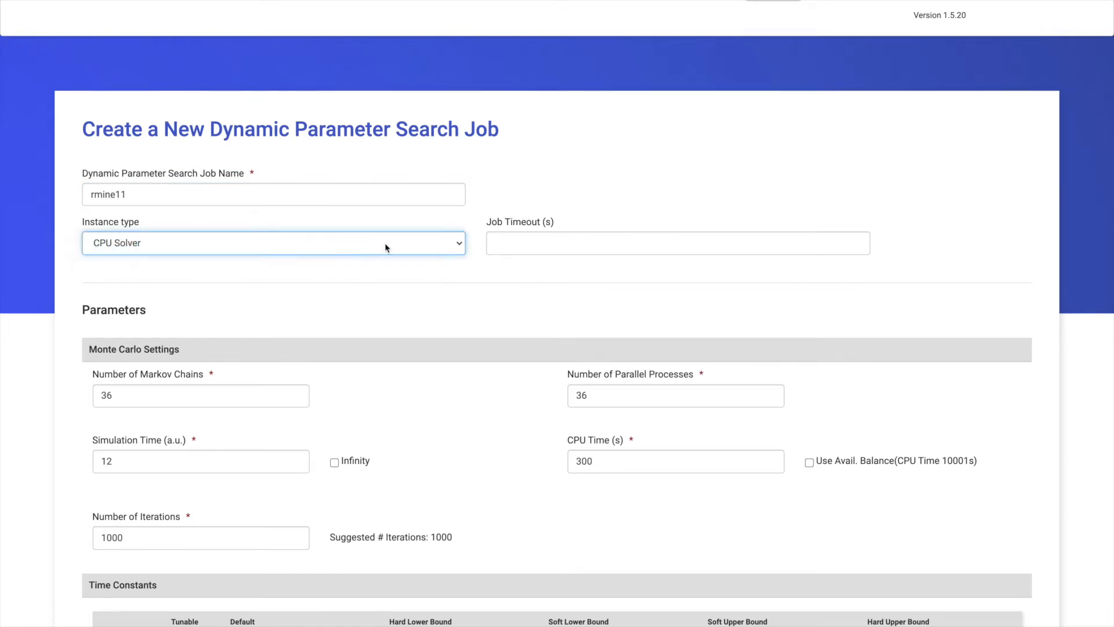
pyautogui.click(544, 237)
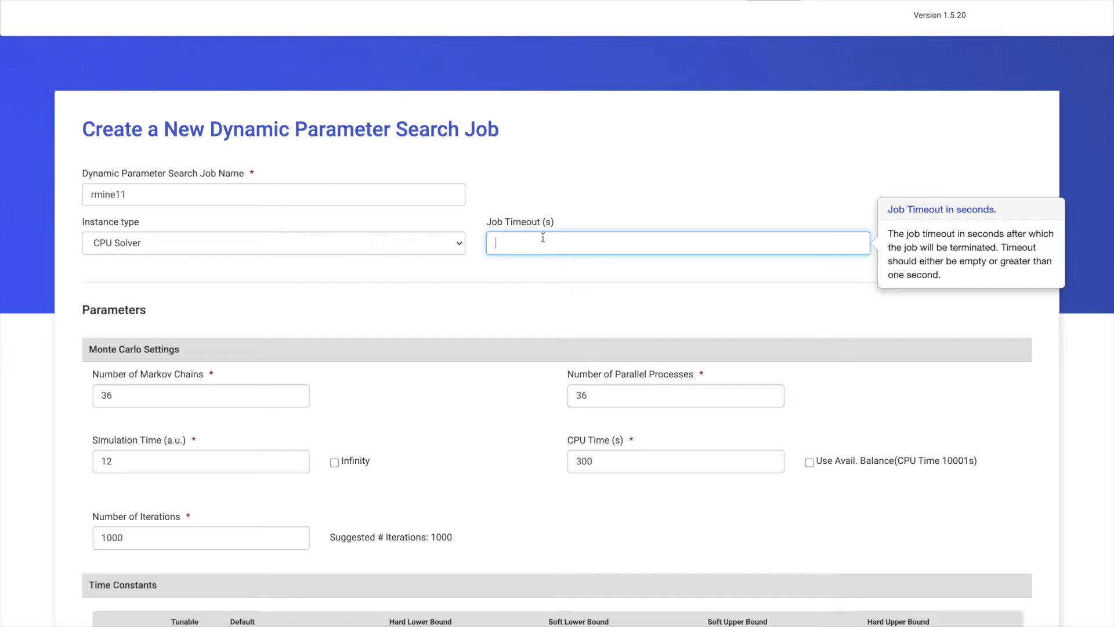
# Set the Monte Carlo simulation time to 5 and the number of iterations to 100, keeping the other defaults
pyautogui.click(213, 399)
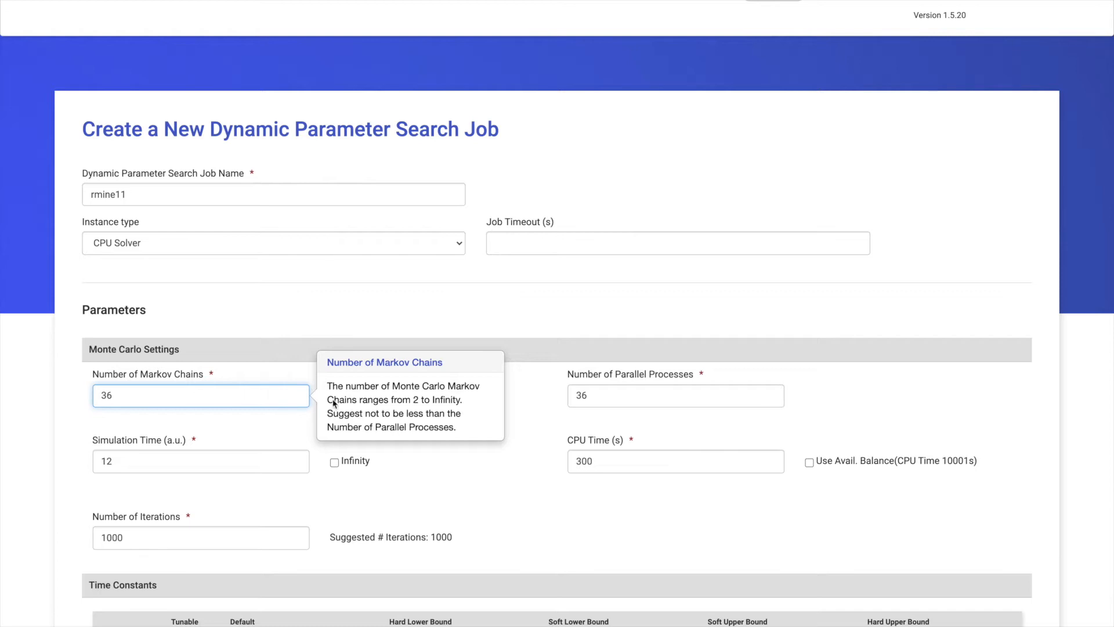
pyautogui.click(605, 398)
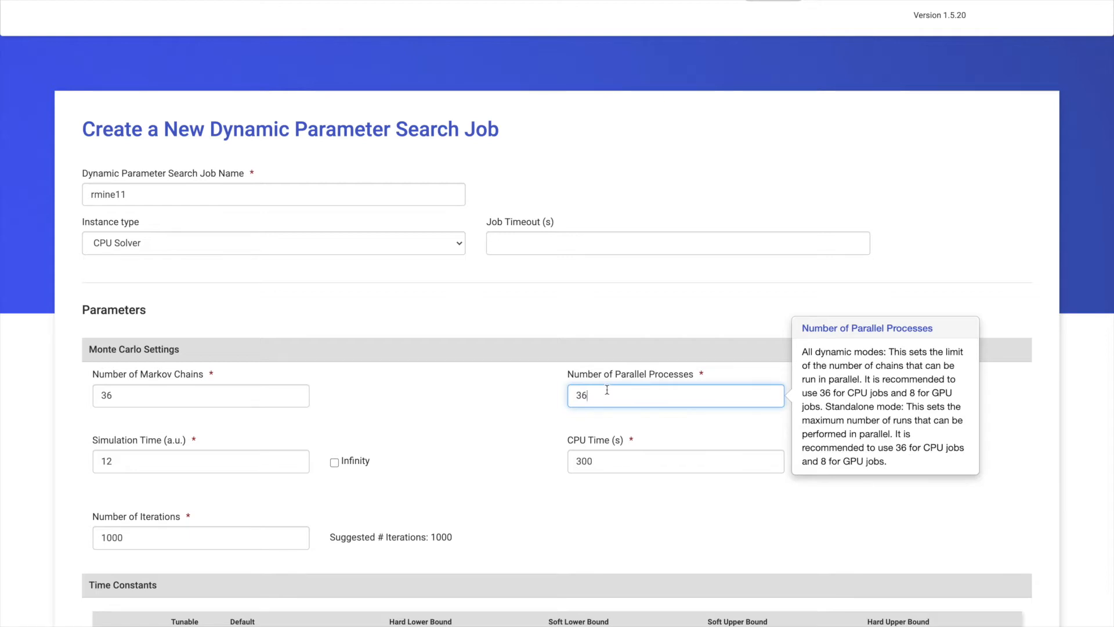
pyautogui.doubleClick(276, 460)
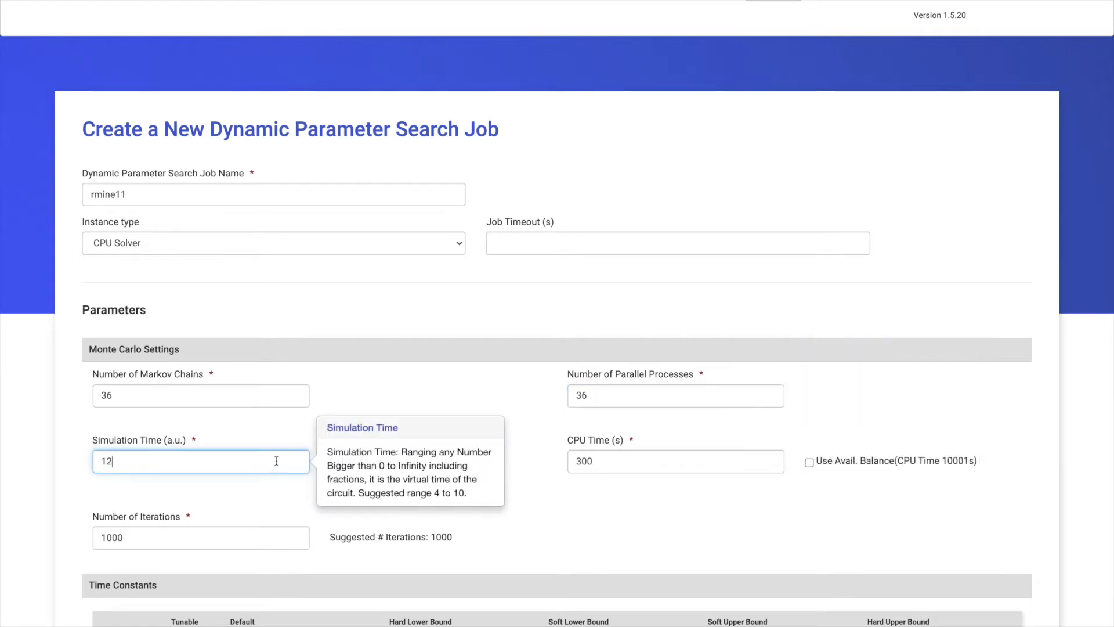
pyautogui.write('5')
pyautogui.click(631, 467)
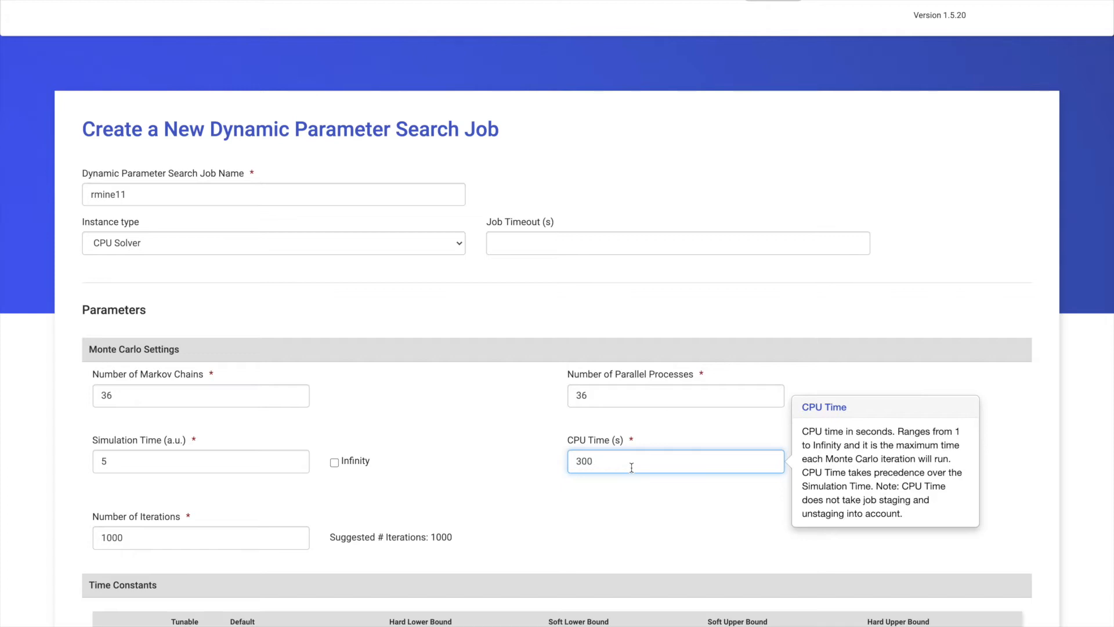
pyautogui.click(284, 530)
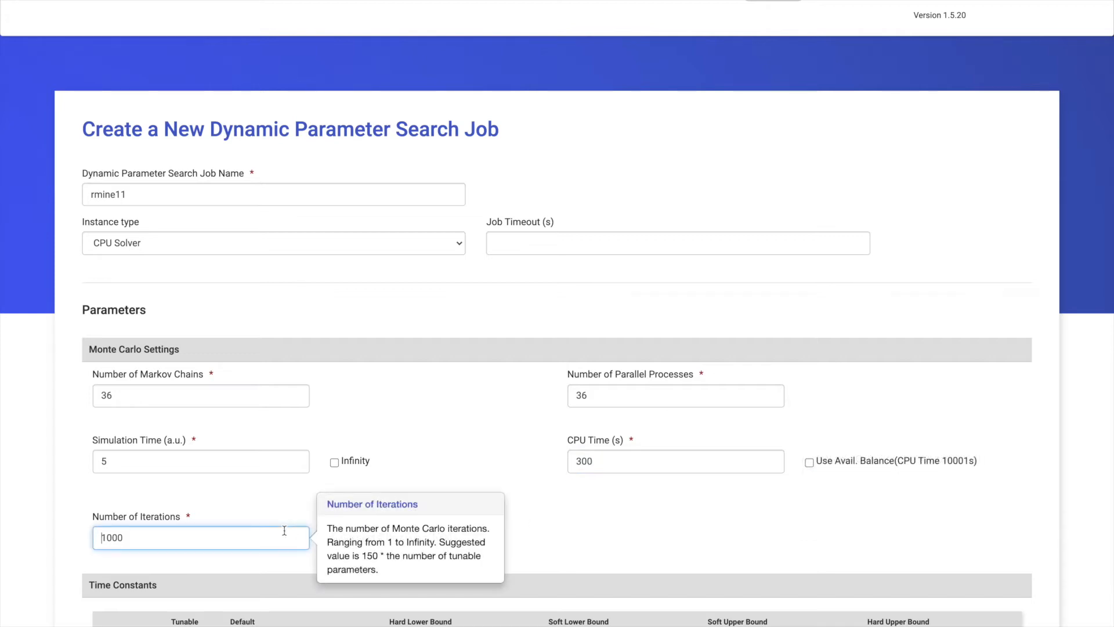
pyautogui.press('BackSpace')
# Attach rmine11.mps from the Desktop as the job's MPS file and submit the job
pyautogui.scroll(-6, 557, 314)
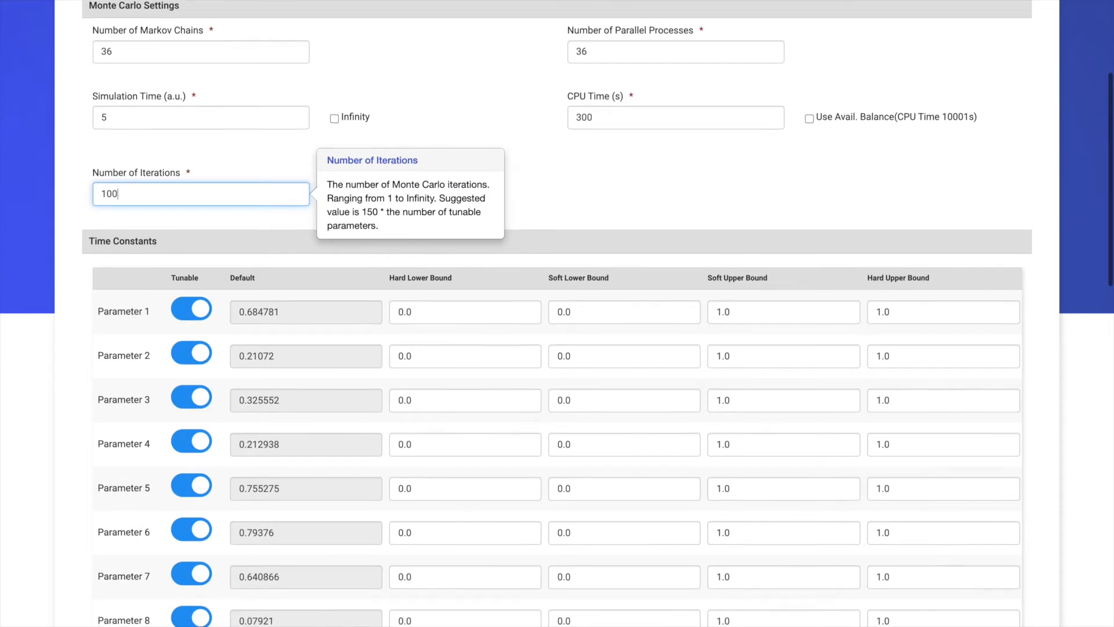
pyautogui.scroll(-1, 557, 314)
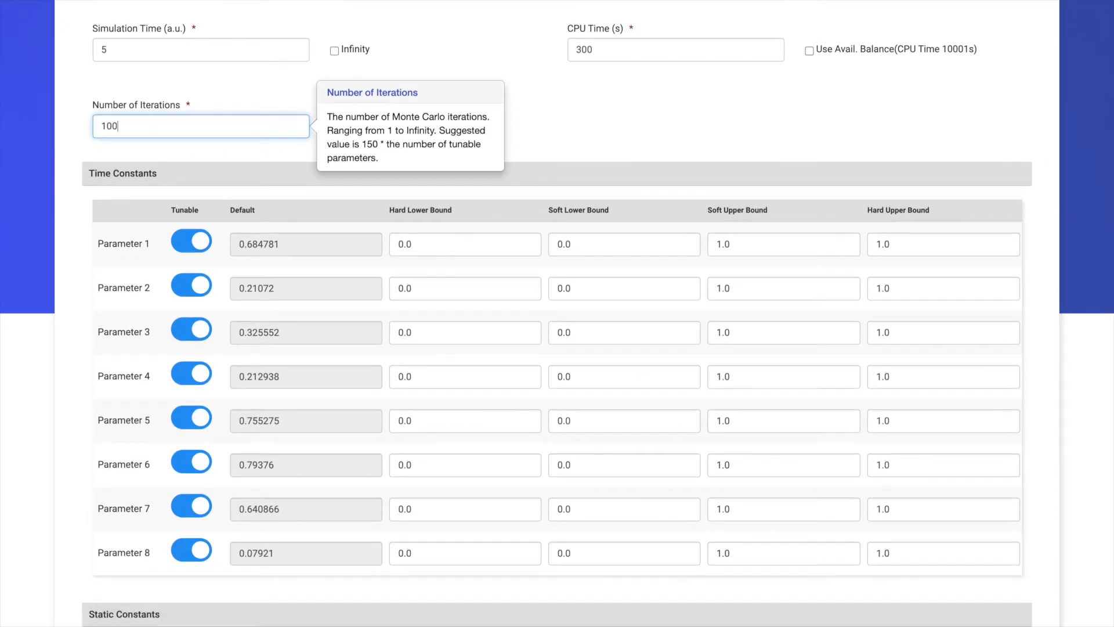
pyautogui.scroll(-6, 278, 543)
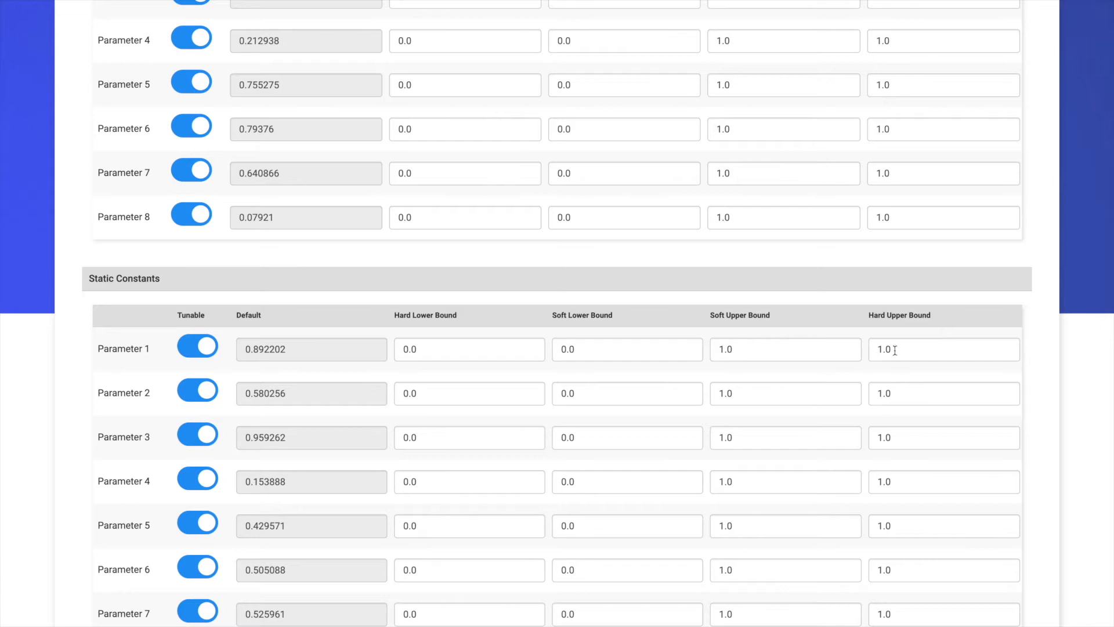
pyautogui.scroll(-10, 895, 350)
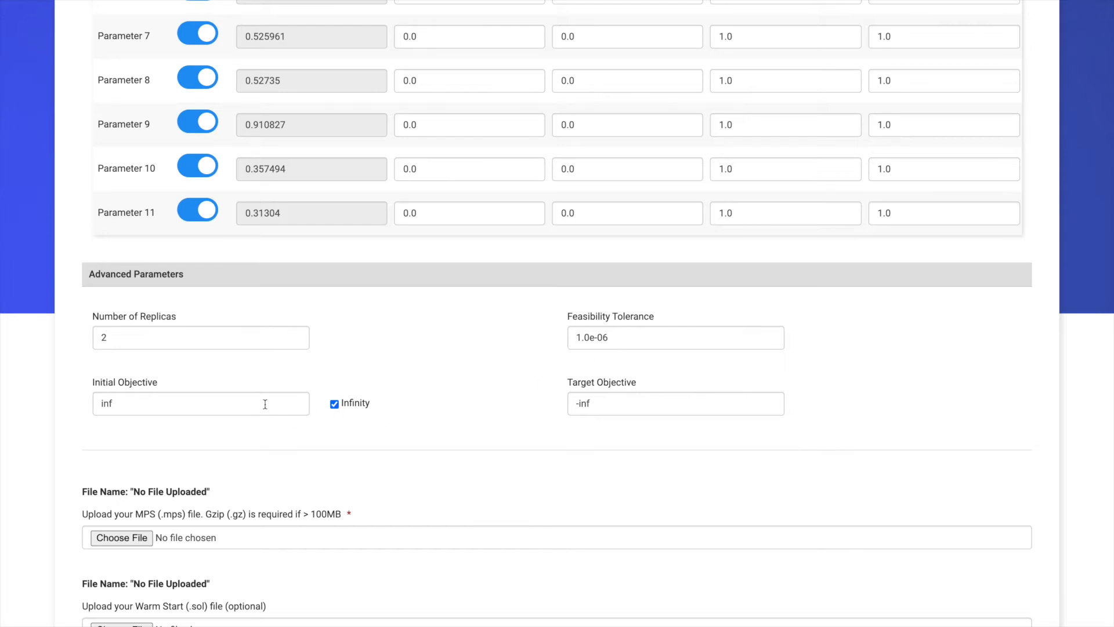
pyautogui.click(147, 537)
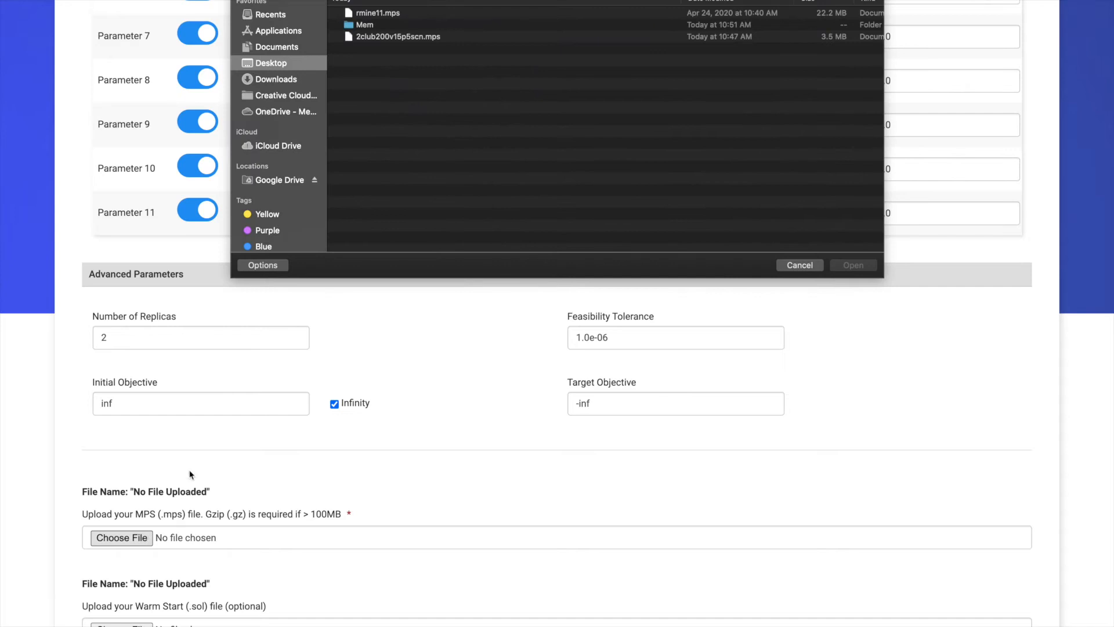
pyautogui.click(383, 14)
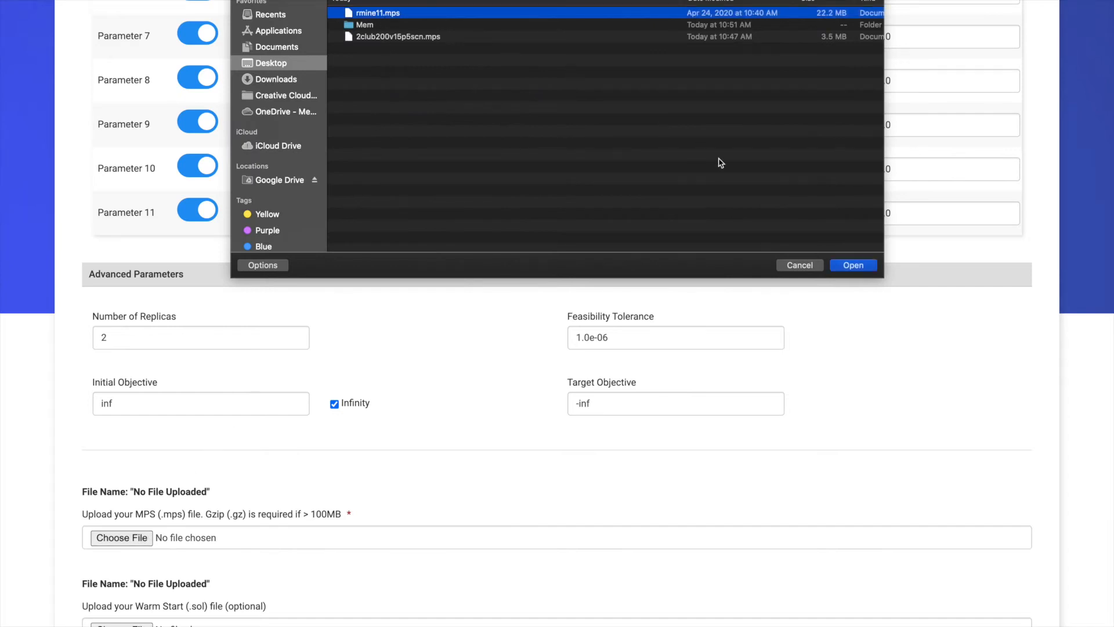
pyautogui.click(843, 266)
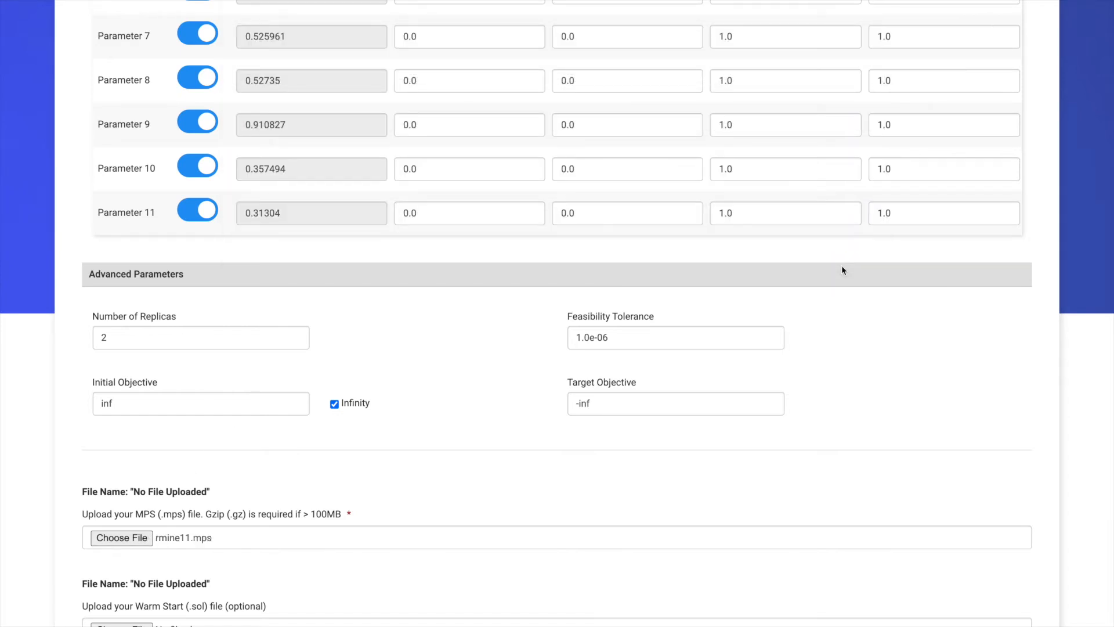
pyautogui.scroll(-4, 841, 270)
pyautogui.click(950, 541)
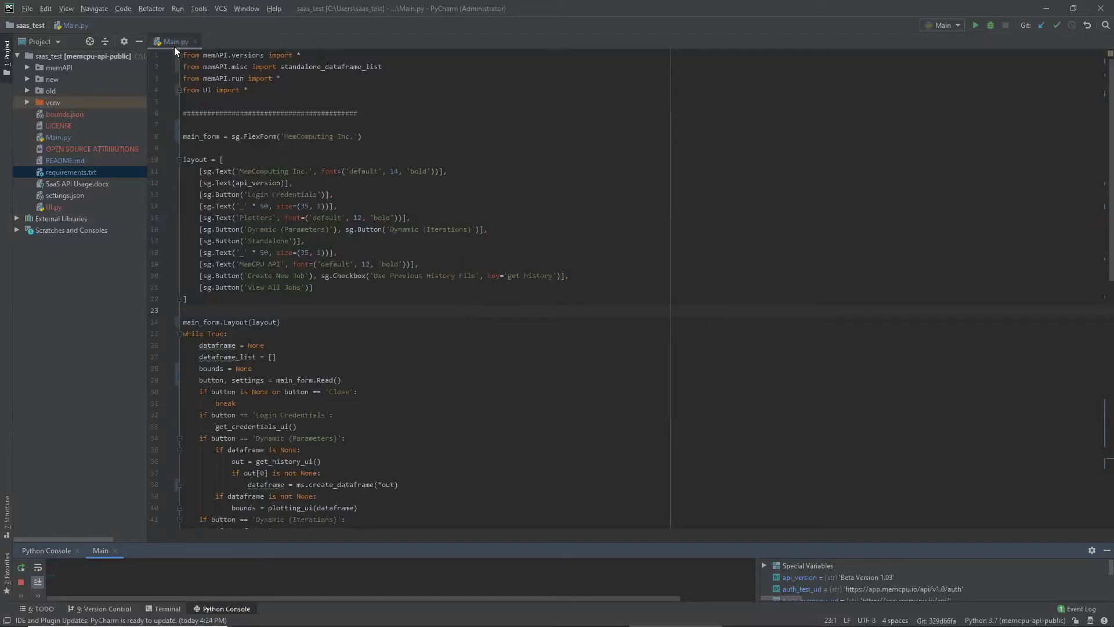
# Run Main.py in PyCharm and plot rmine11.mps_history with the Dynamic (Iterations) plotter
pyautogui.rightClick(231, 146)
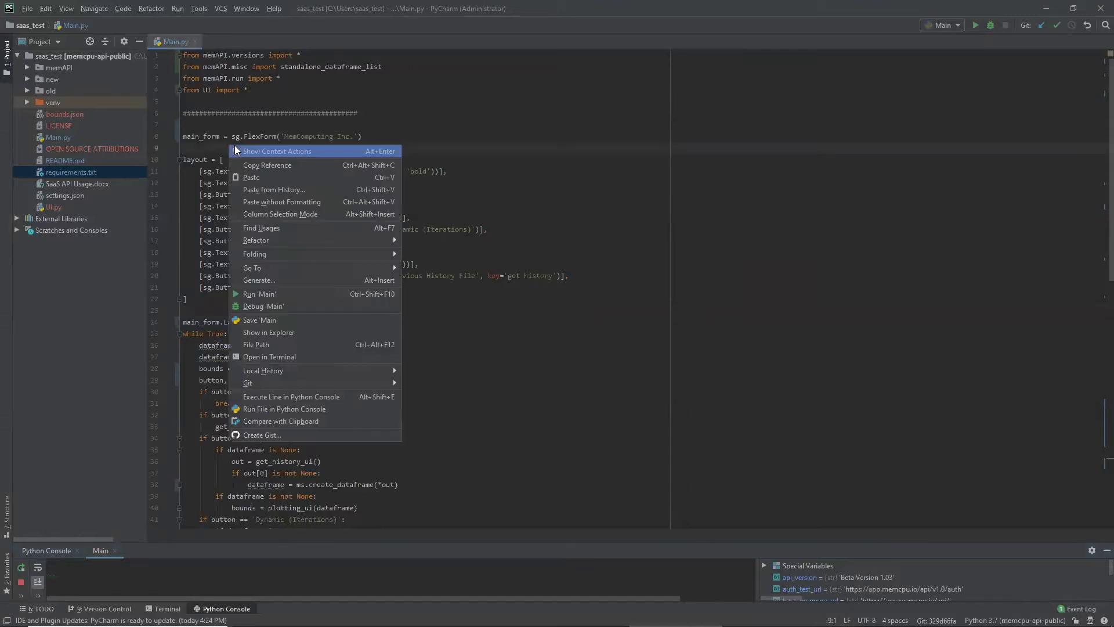
pyautogui.click(313, 293)
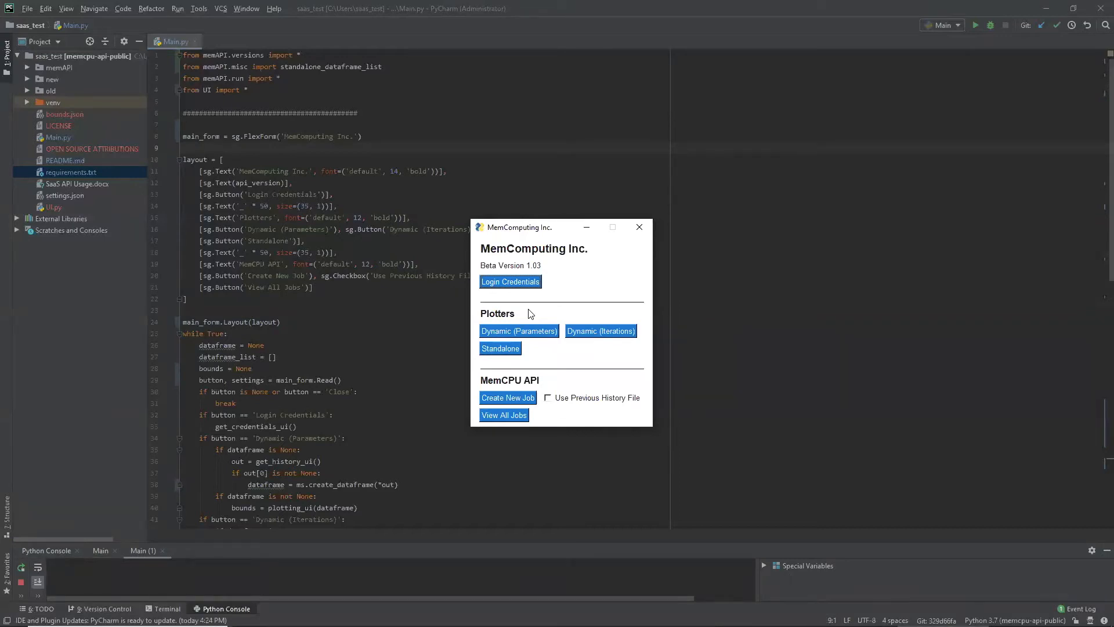
pyautogui.click(602, 340)
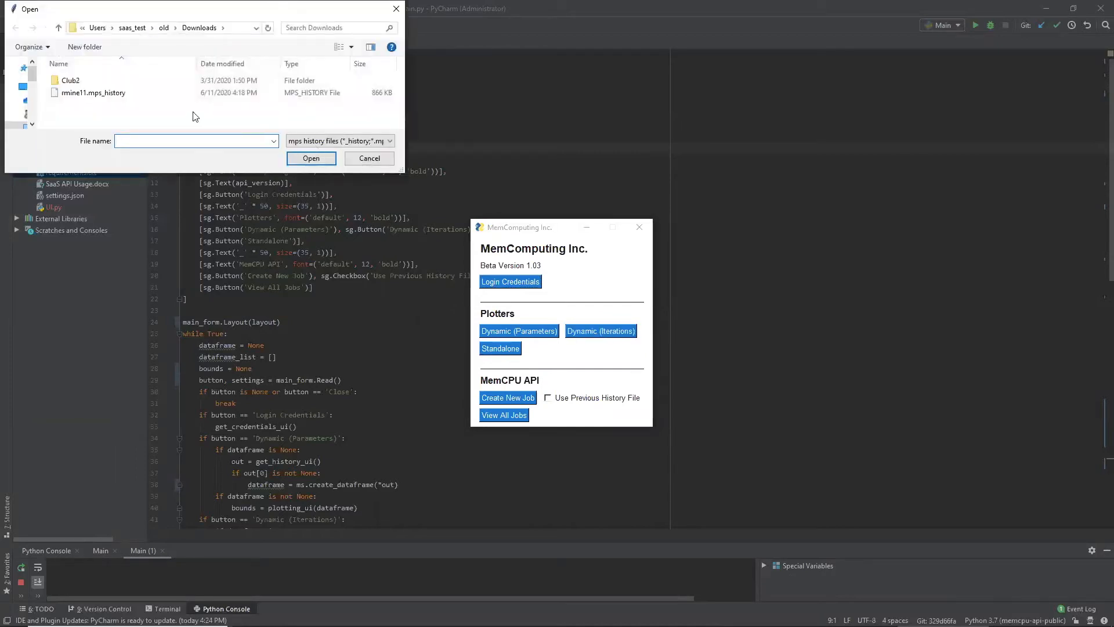
pyautogui.click(129, 96)
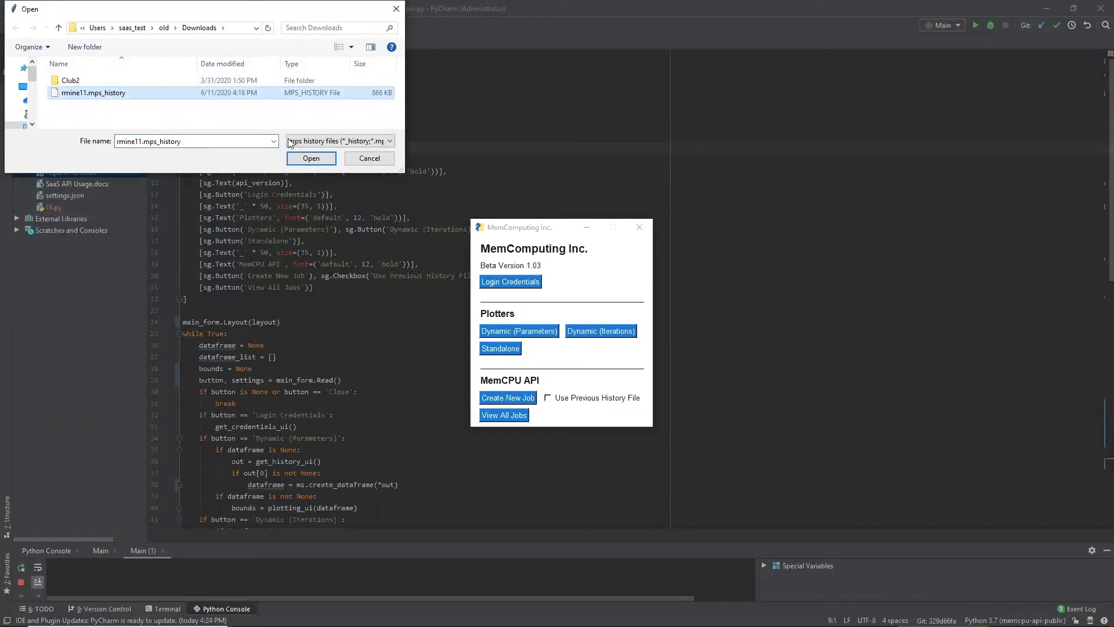
pyautogui.click(317, 158)
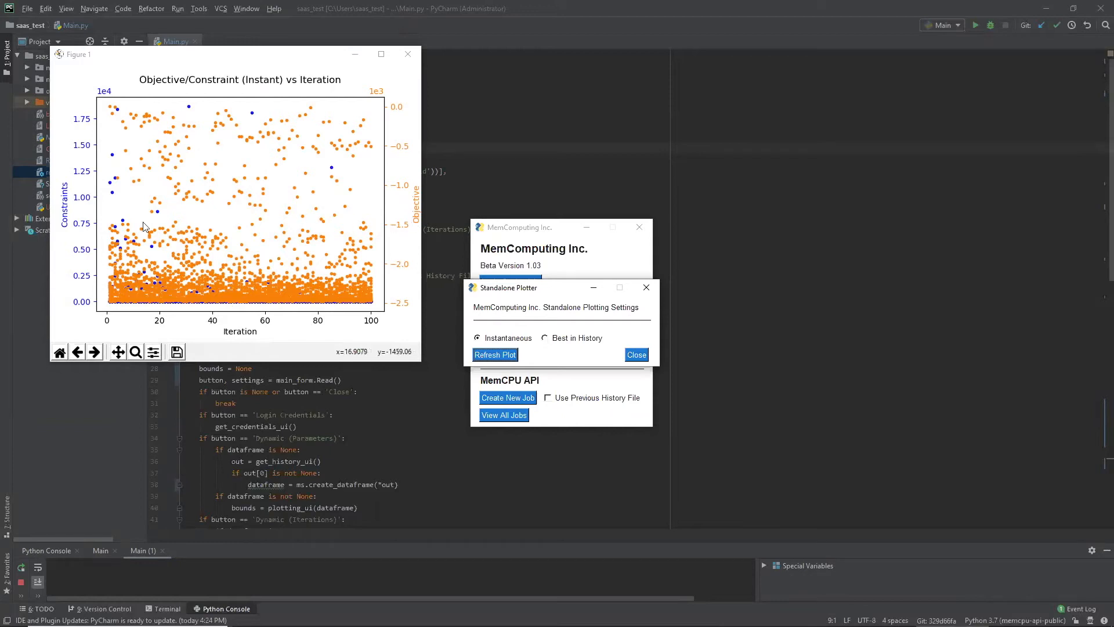
# Zoom the objective/constraint plot in to about the first ten iterations and pan across the points
pyautogui.click(135, 352)
pyautogui.moveTo(107, 305); pyautogui.dragTo(133, 103)
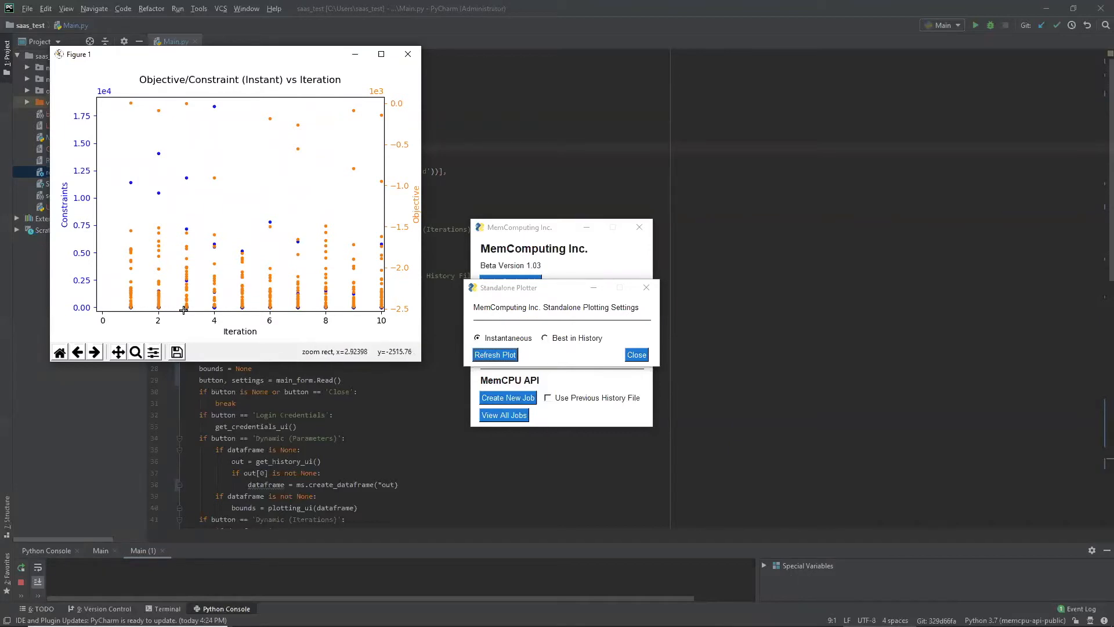
pyautogui.click(117, 352)
pyautogui.moveTo(211, 267); pyautogui.dragTo(178, 261)
pyautogui.moveTo(178, 262)
pyautogui.mouseDown()
pyautogui.moveTo(188, 263)
pyautogui.moveTo(184, 248)
pyautogui.mouseUp()
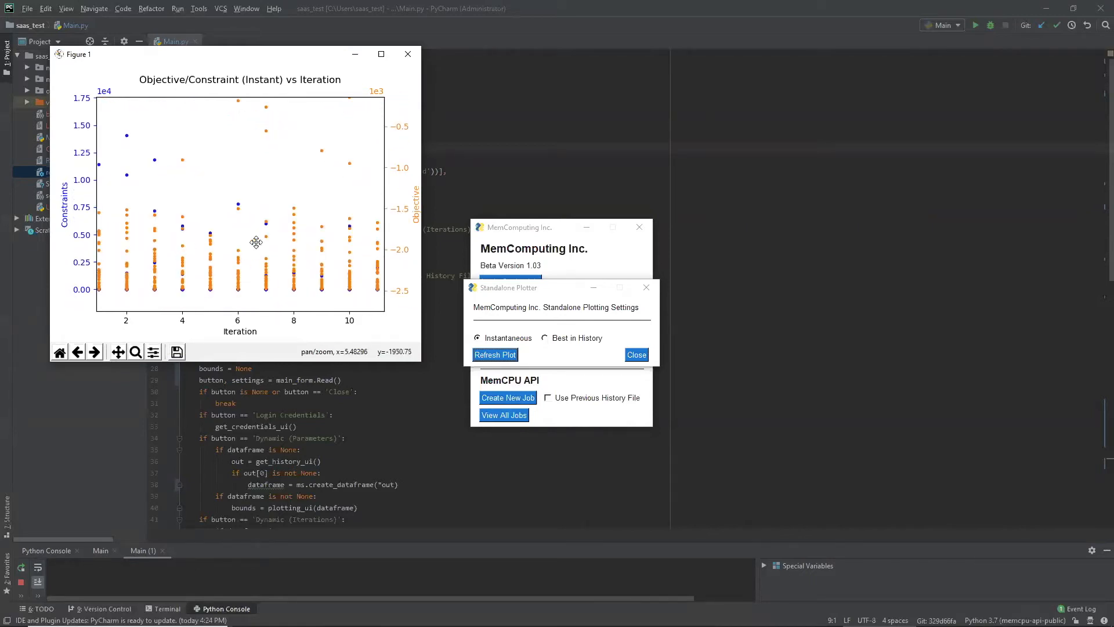
# Replot the iterations as Best in History and close the iteration plotter
pyautogui.click(546, 338)
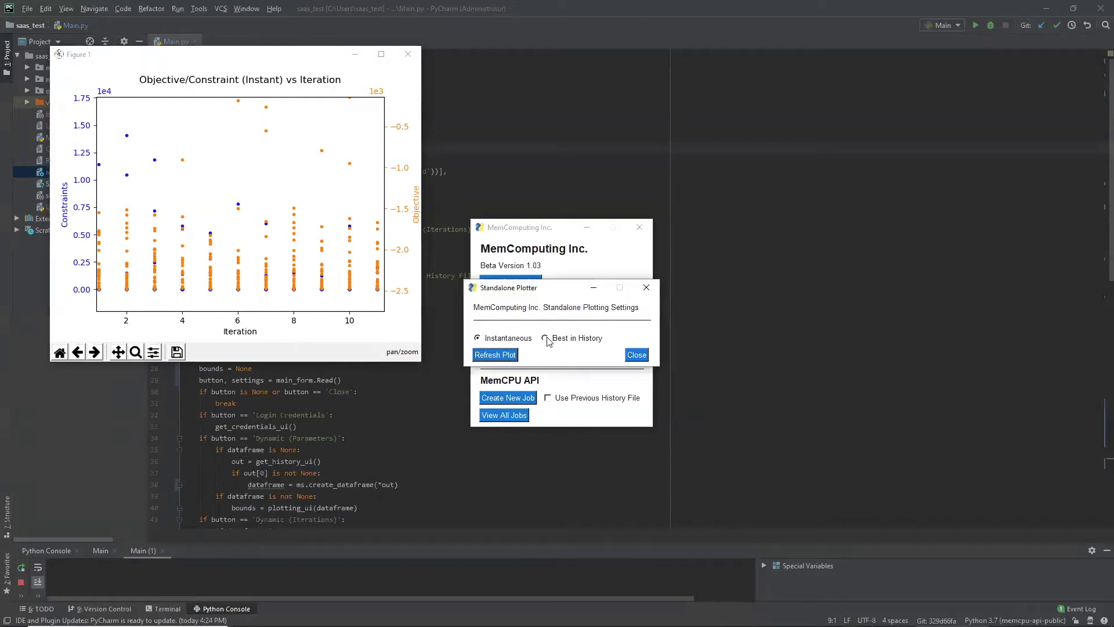
pyautogui.click(508, 355)
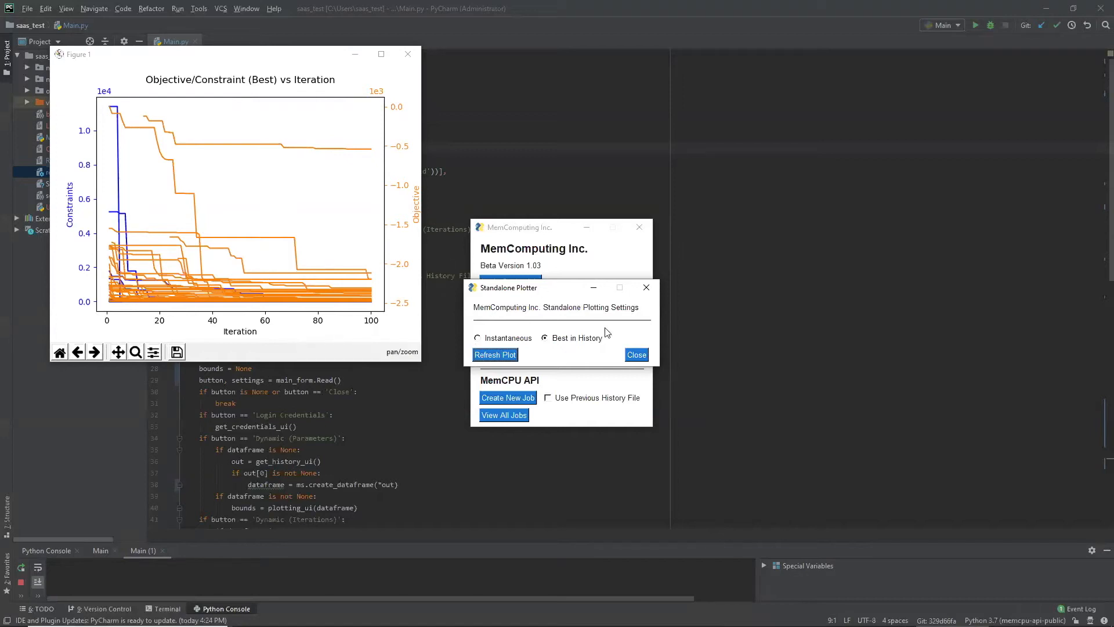
pyautogui.click(629, 355)
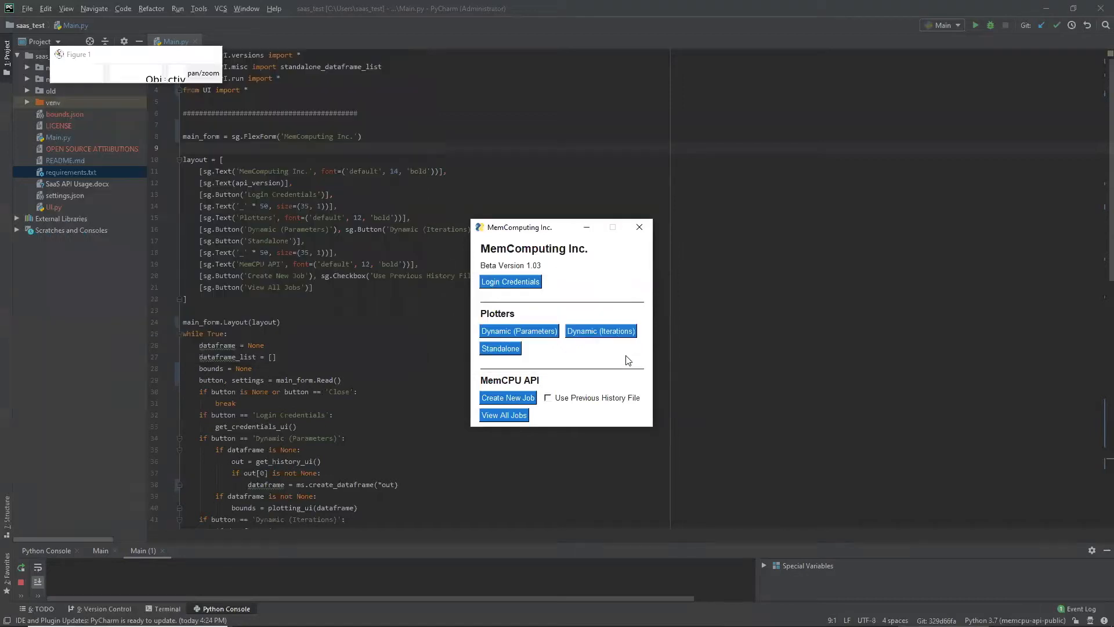
# Load rmine11.mps_history in the Dynamic (Parameters) plotter and move its settings window clear of the figure
pyautogui.click(550, 340)
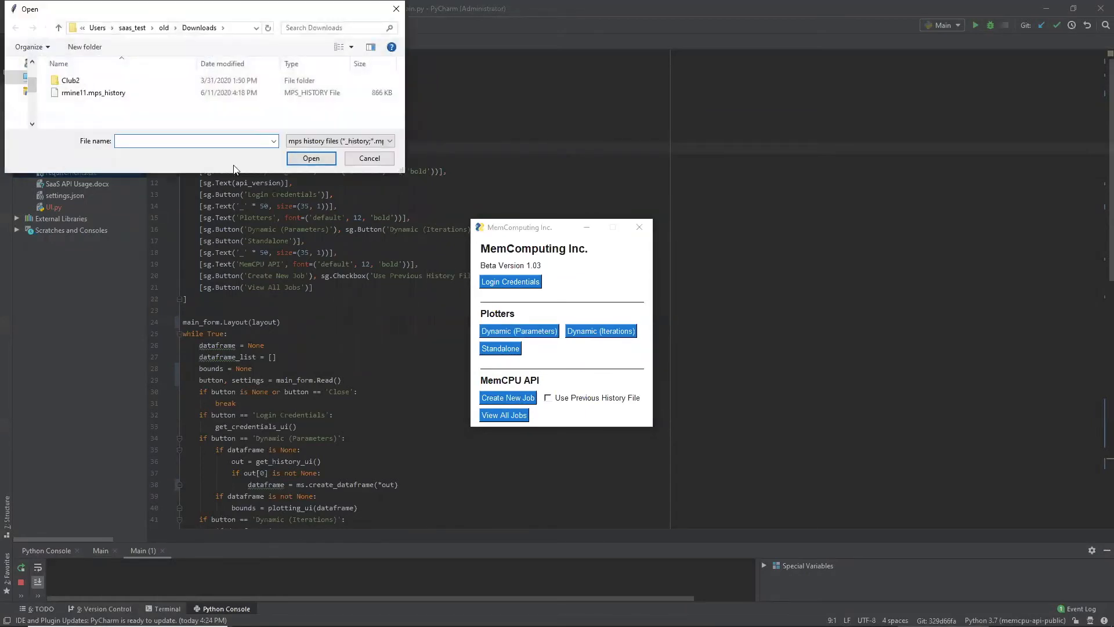
pyautogui.click(112, 94)
pyautogui.click(295, 158)
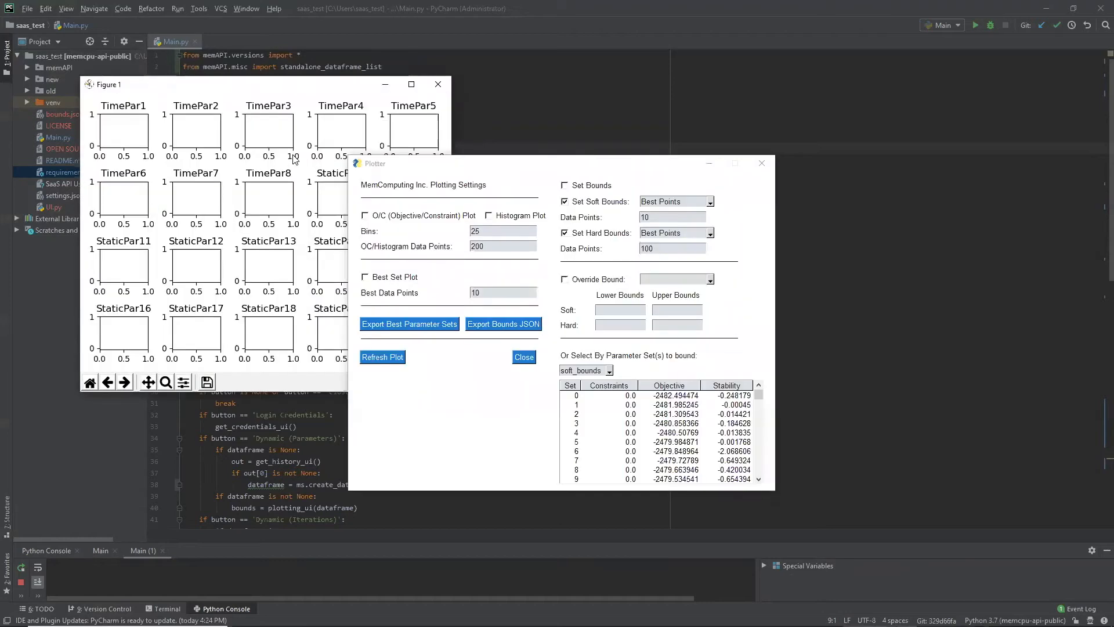
pyautogui.click(371, 164)
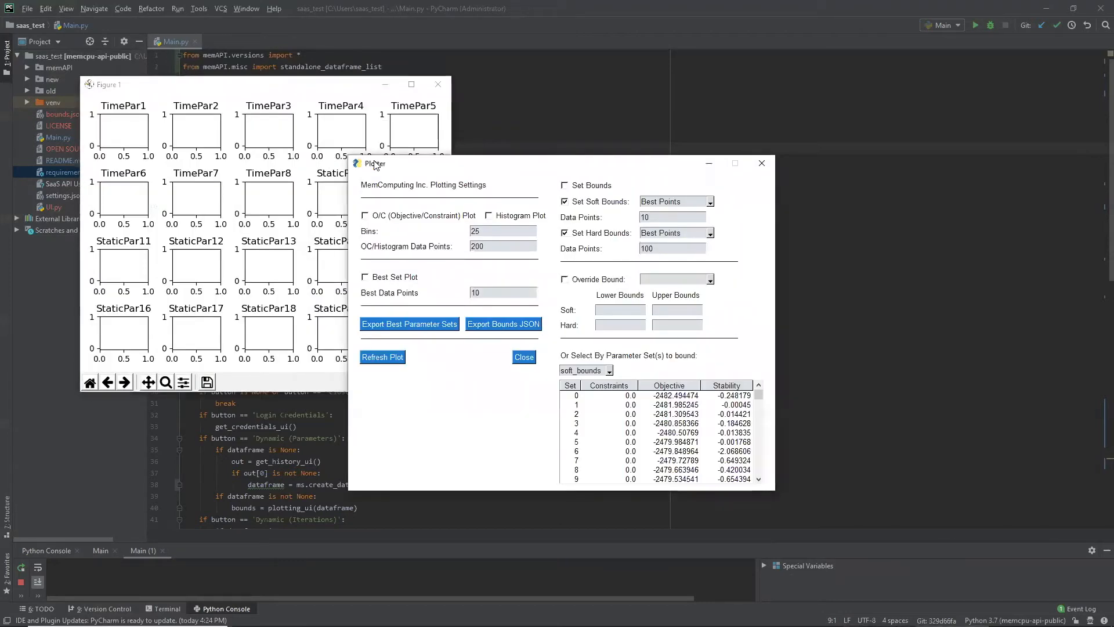
pyautogui.moveTo(374, 166); pyautogui.dragTo(612, 106)
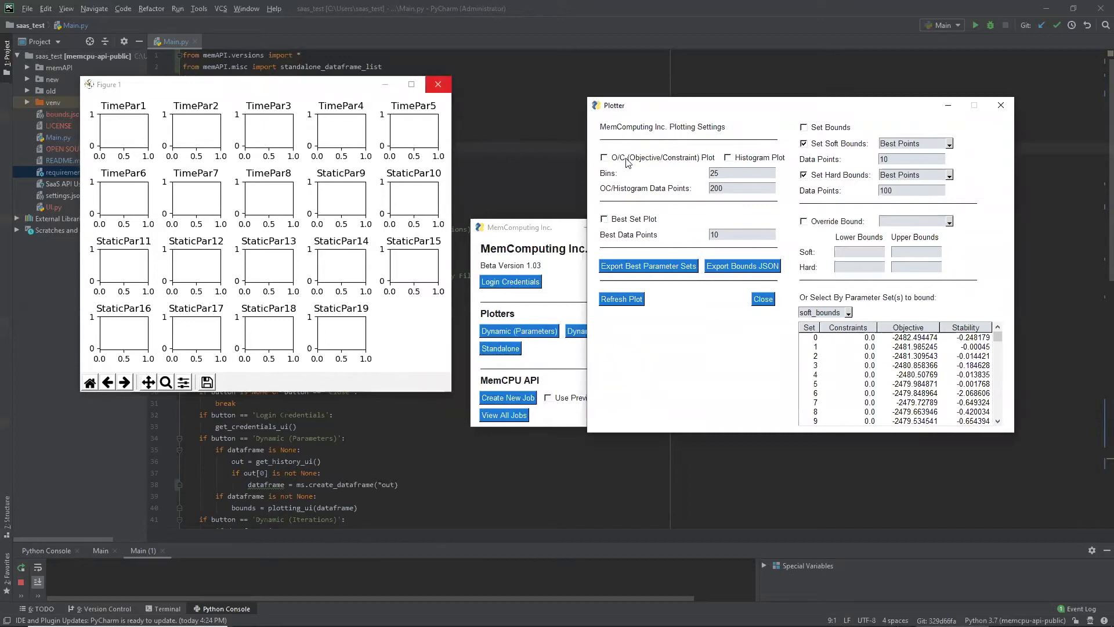
# Plot the parameter histograms with 25 bins and 200 data points
pyautogui.click(734, 158)
pyautogui.click(724, 187)
pyautogui.click(641, 302)
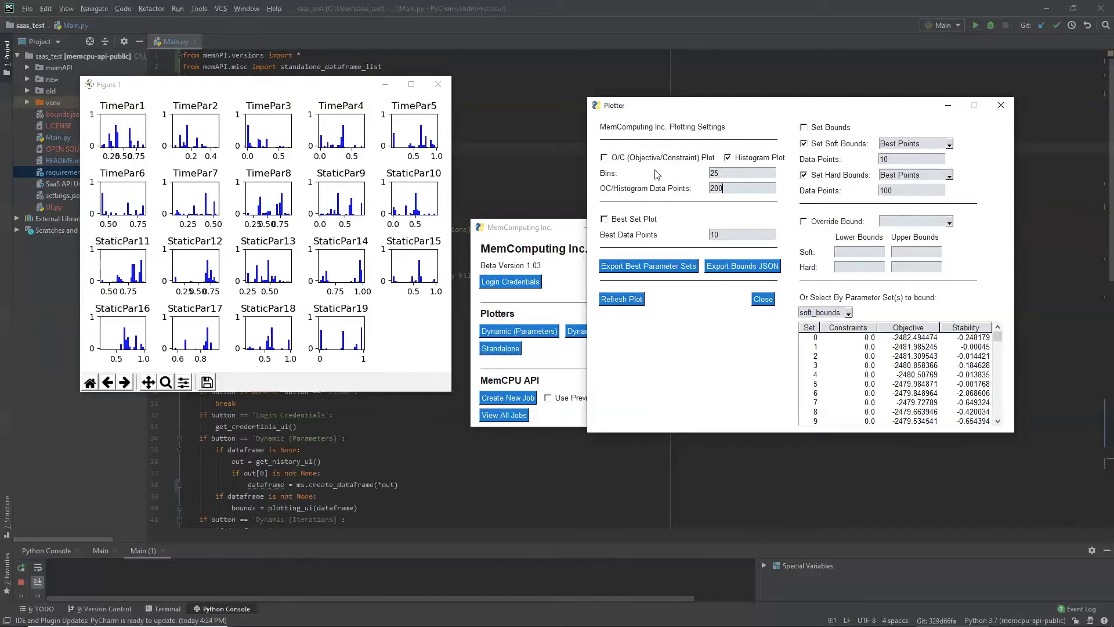
# Replace the histograms with the objective/constraint plot for every parameter, and examine the figure full screen before restoring its size
pyautogui.click(728, 158)
pyautogui.click(604, 157)
pyautogui.click(630, 303)
pyautogui.click(412, 85)
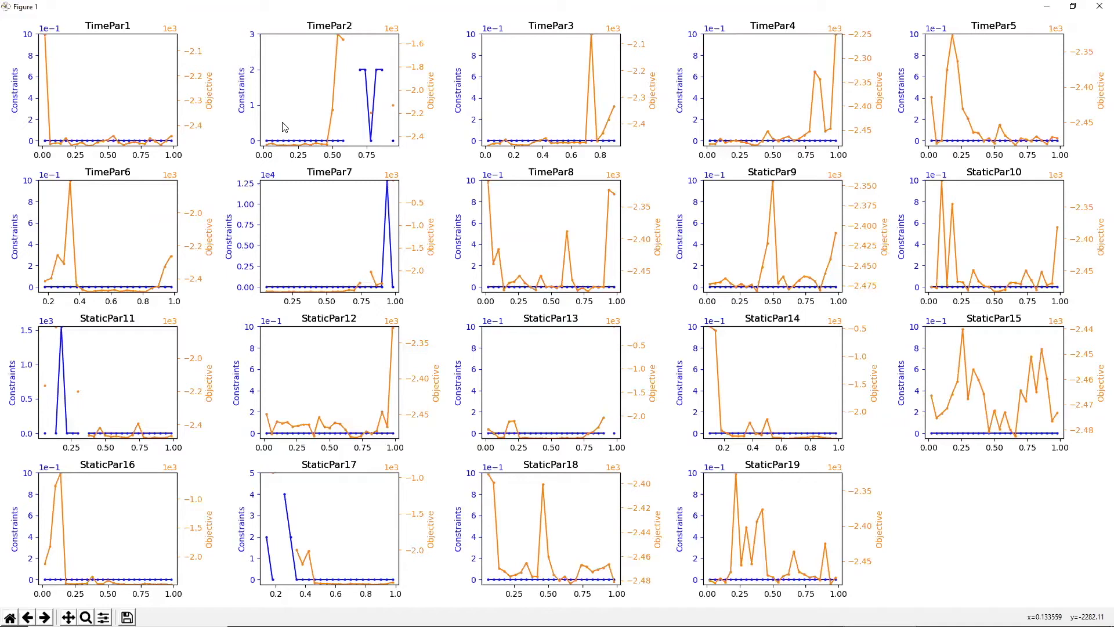
pyautogui.doubleClick(518, 11)
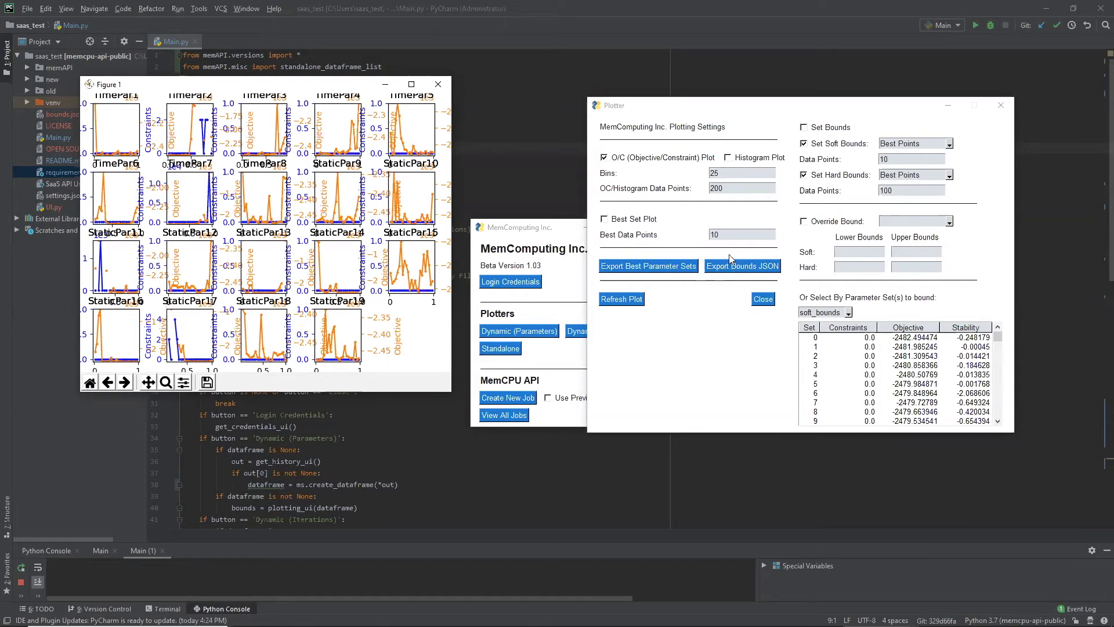
# Replace the objective/constraint plot with the soft and hard bounds plot and enlarge the figure window
pyautogui.click(605, 157)
pyautogui.click(803, 127)
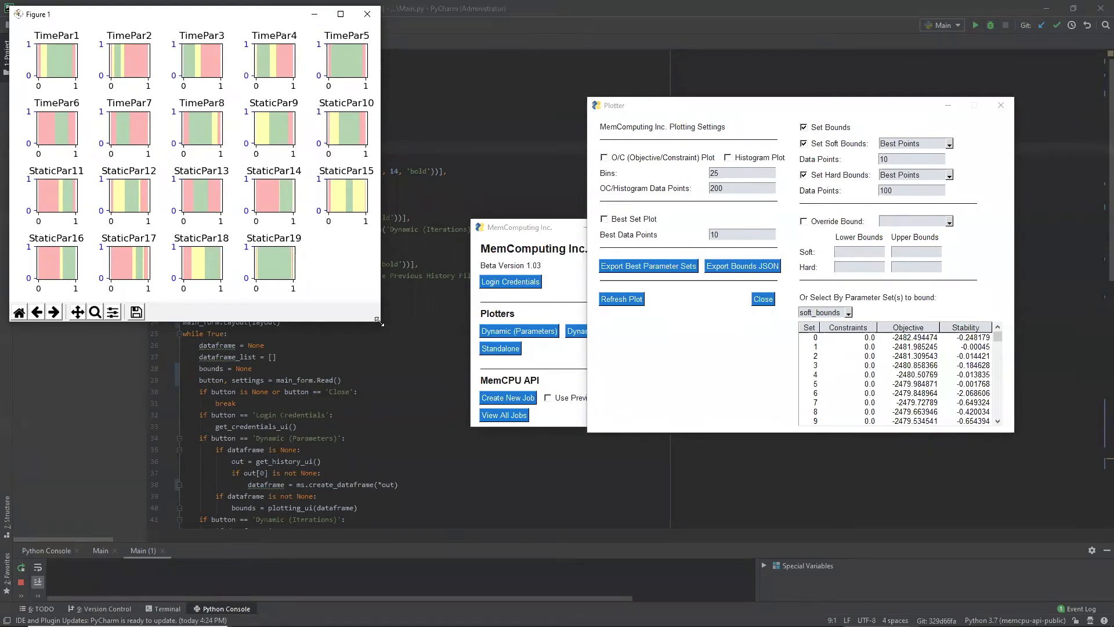
pyautogui.moveTo(378, 321); pyautogui.dragTo(566, 527)
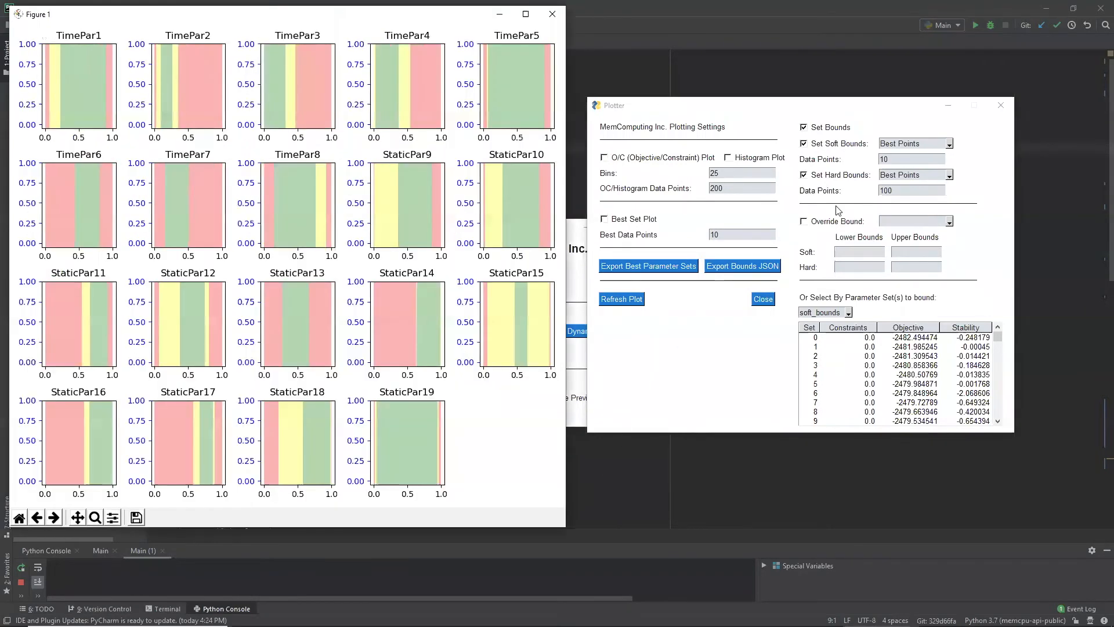
# Try 300 best data points for the hard bounds, and set the value back to 100
pyautogui.click(897, 159)
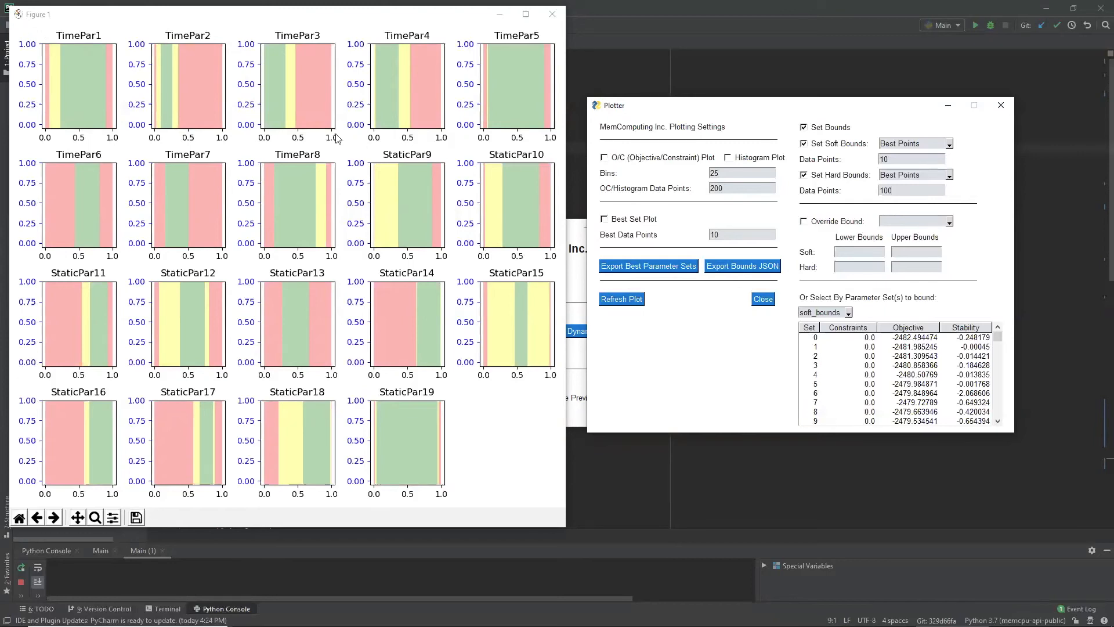
pyautogui.write('300')
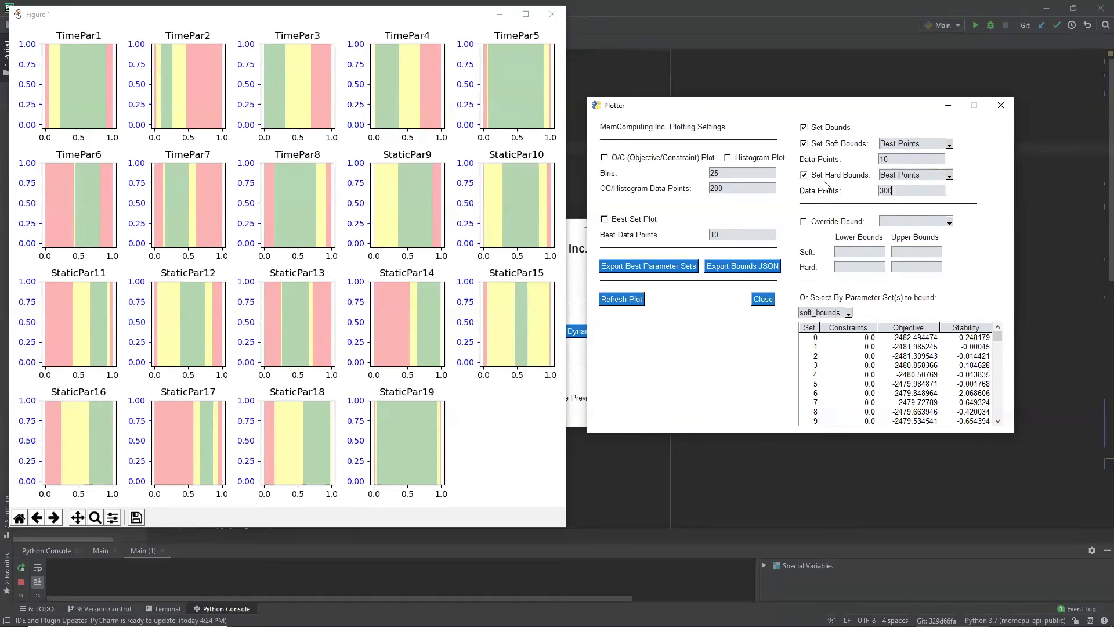
pyautogui.doubleClick(899, 187)
pyautogui.write('100')
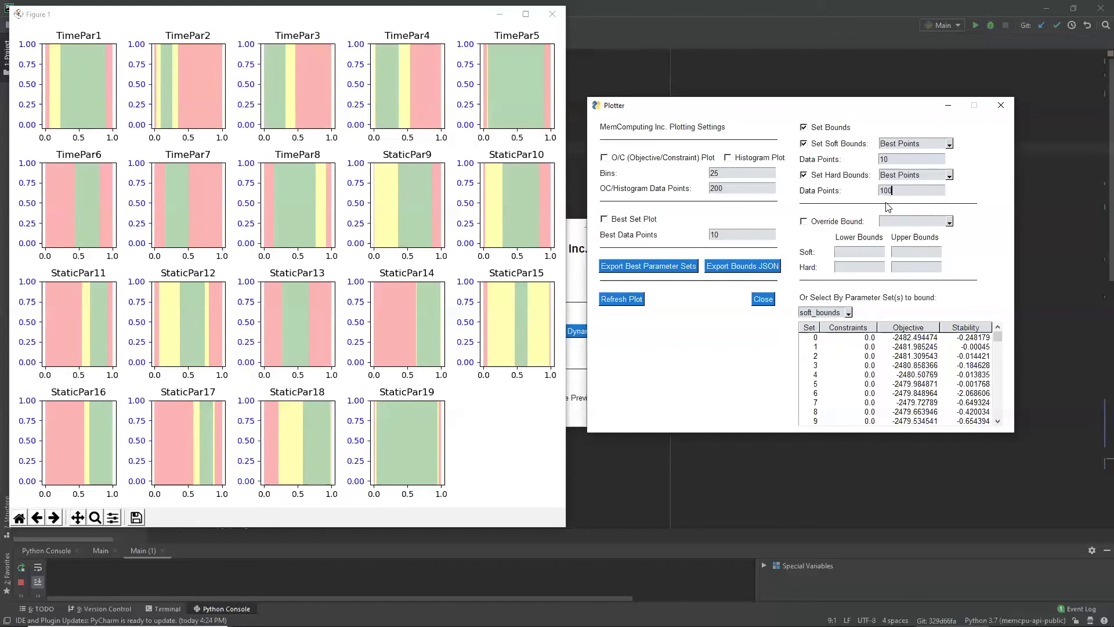
# Define the soft bounds by parameter set using sets 1 and 8, and overlay the histograms on the bounds plot
pyautogui.click(949, 144)
pyautogui.click(947, 166)
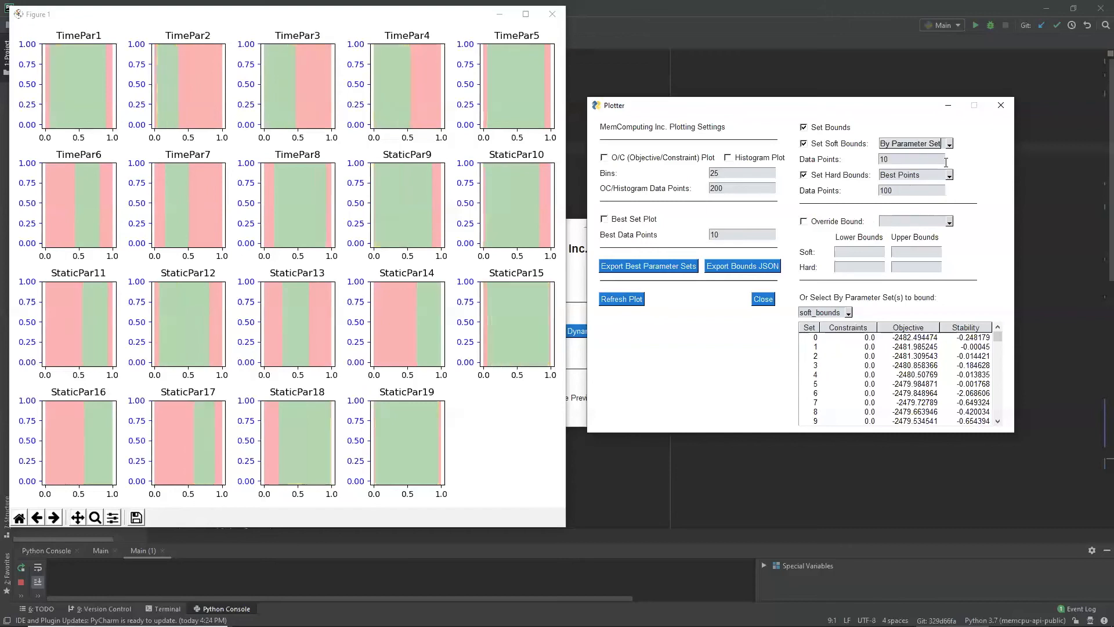
pyautogui.click(848, 314)
pyautogui.click(849, 313)
pyautogui.click(823, 348)
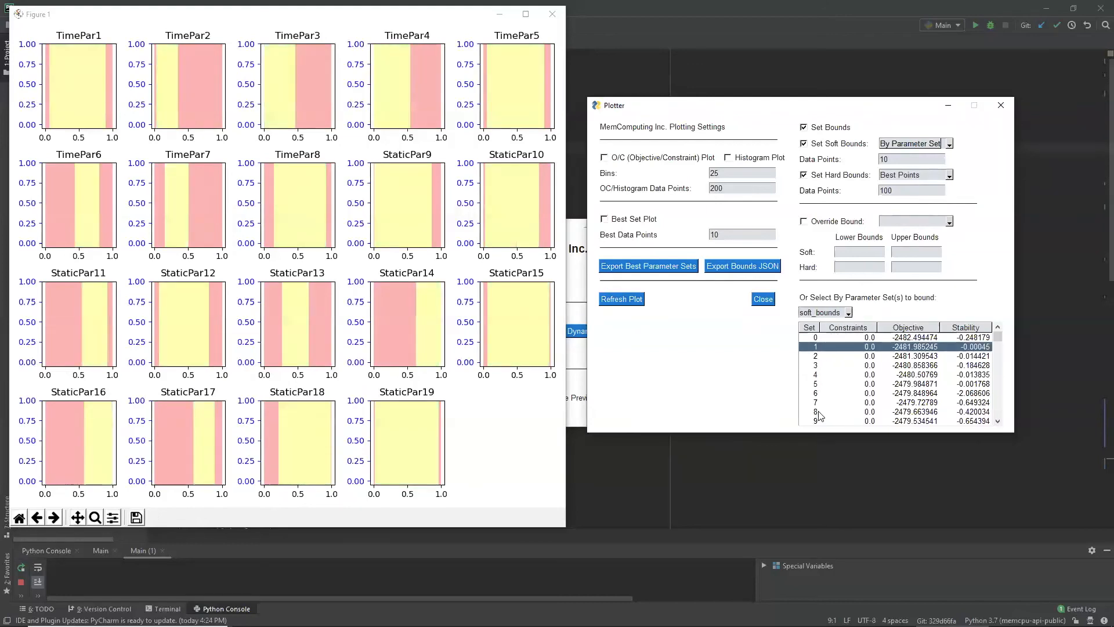
pyautogui.keyDown('ctrl'); pyautogui.click(818, 412); pyautogui.keyUp('ctrl')
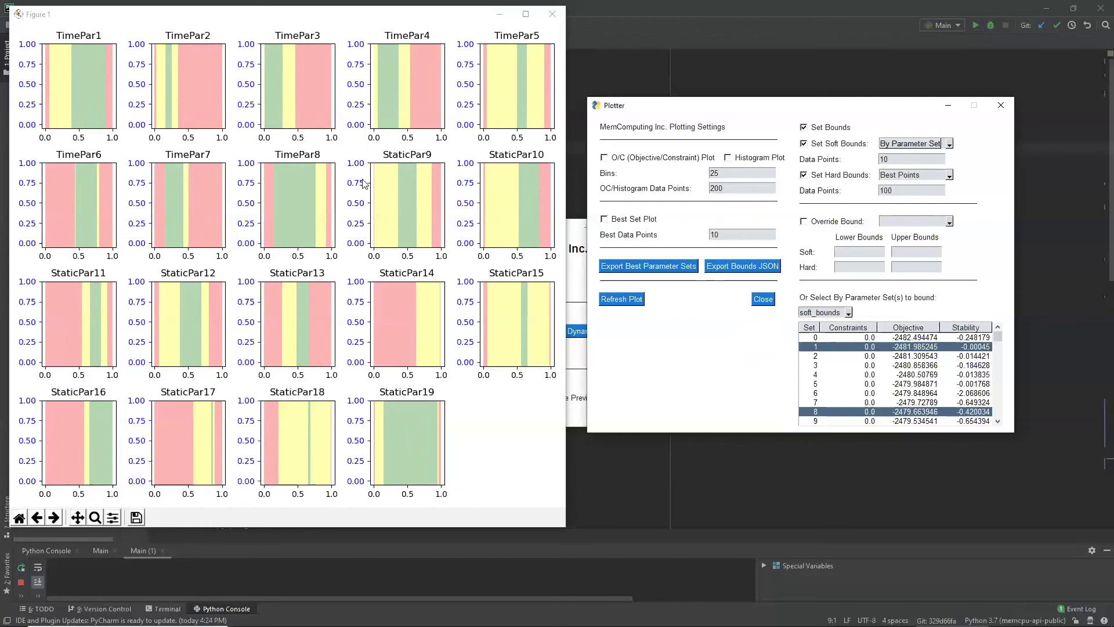
pyautogui.click(730, 159)
pyautogui.click(636, 297)
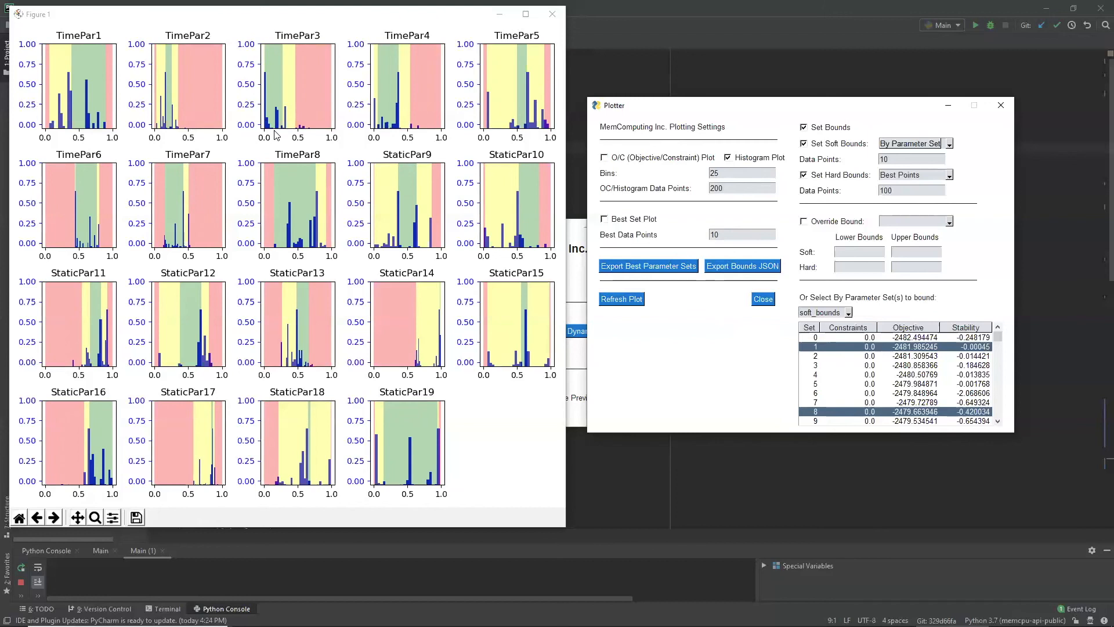
# Override TimePar3's soft and hard lower bounds with -0.5 and export the bounds as JSON
pyautogui.click(803, 221)
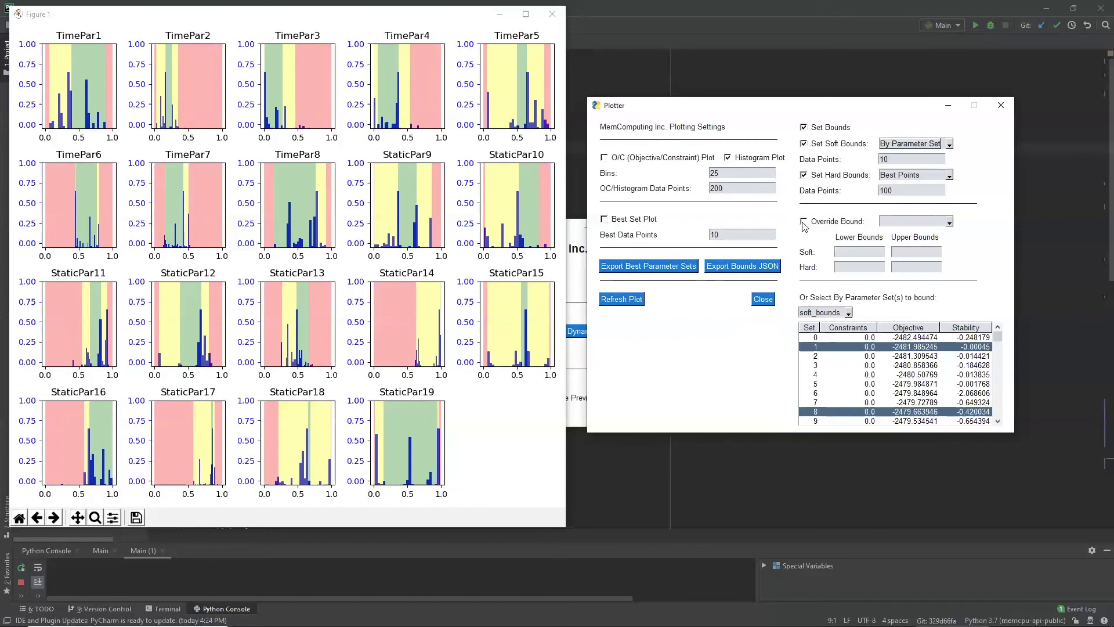
pyautogui.click(905, 221)
pyautogui.click(913, 247)
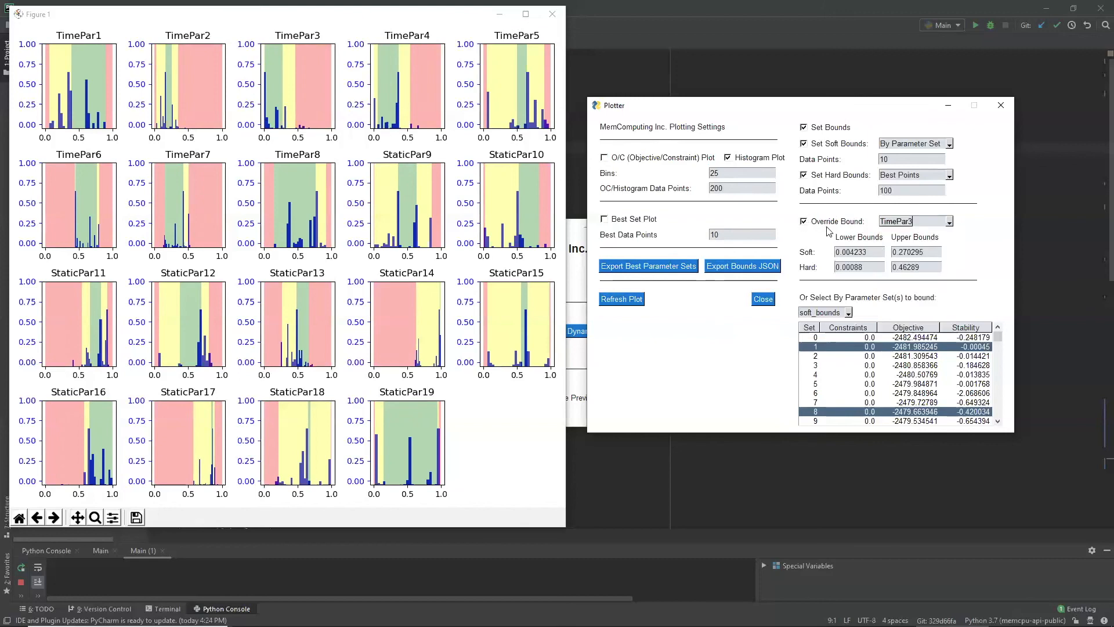
pyautogui.press('Tab')
pyautogui.write('-0.5')
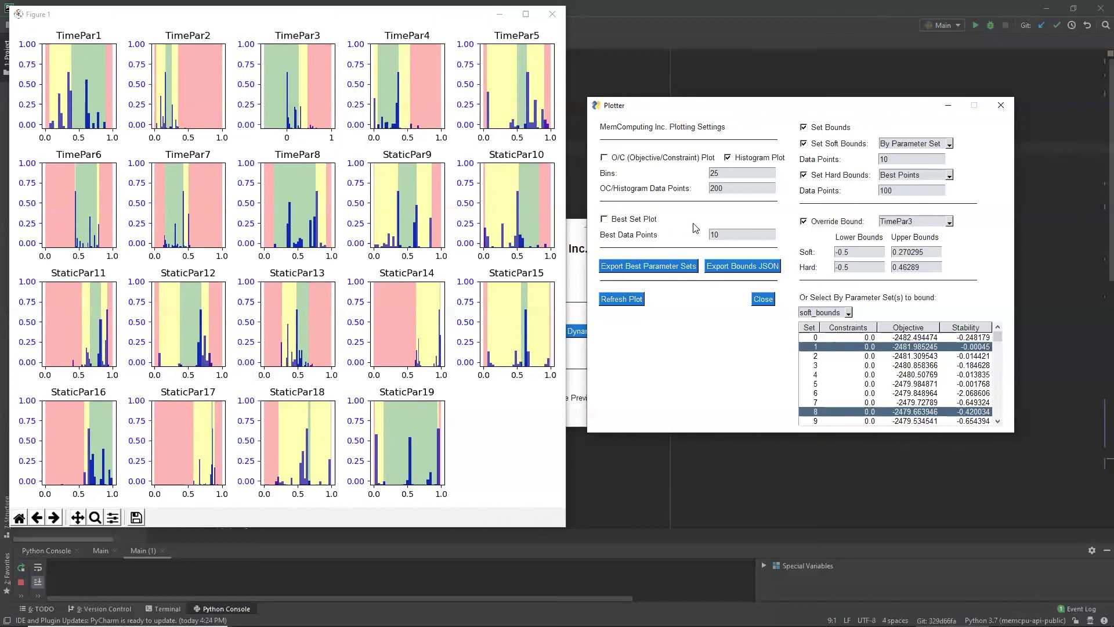
pyautogui.click(756, 268)
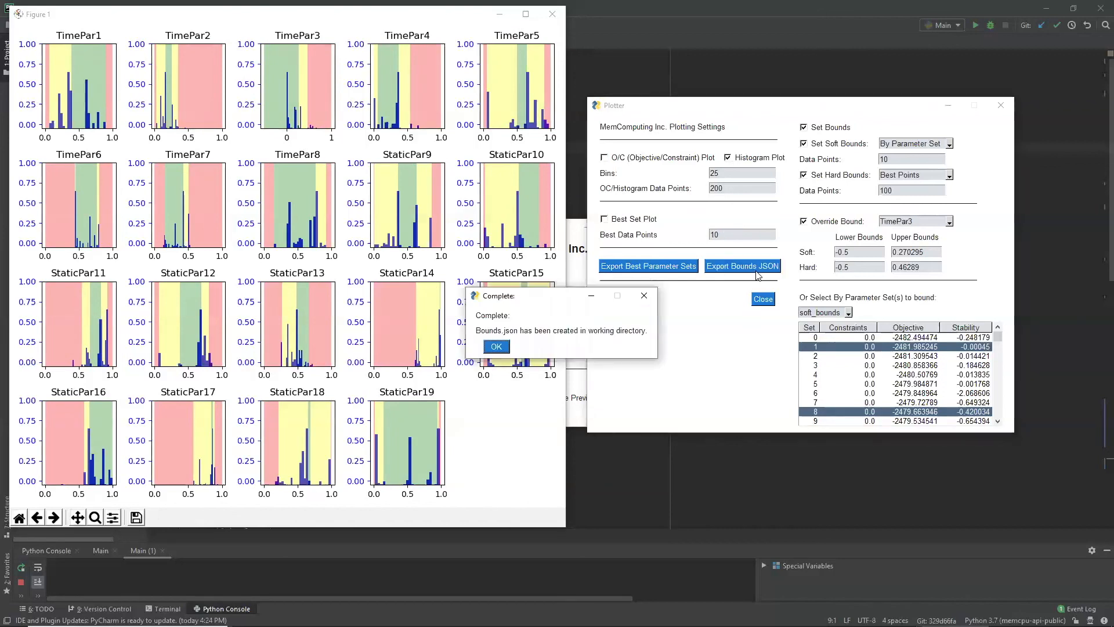
pyautogui.click(506, 350)
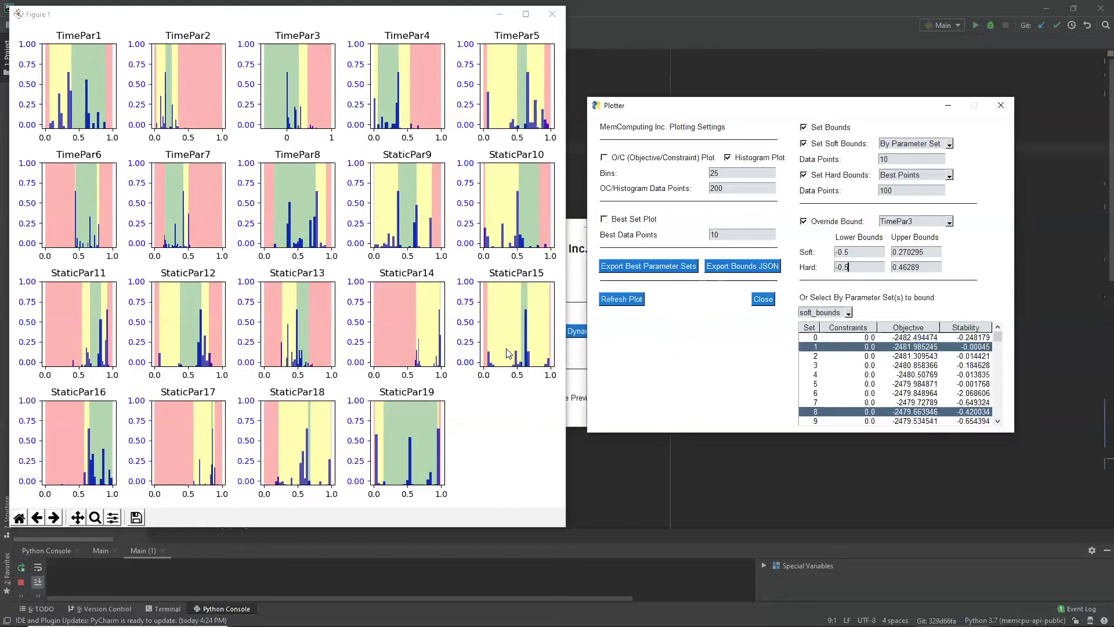